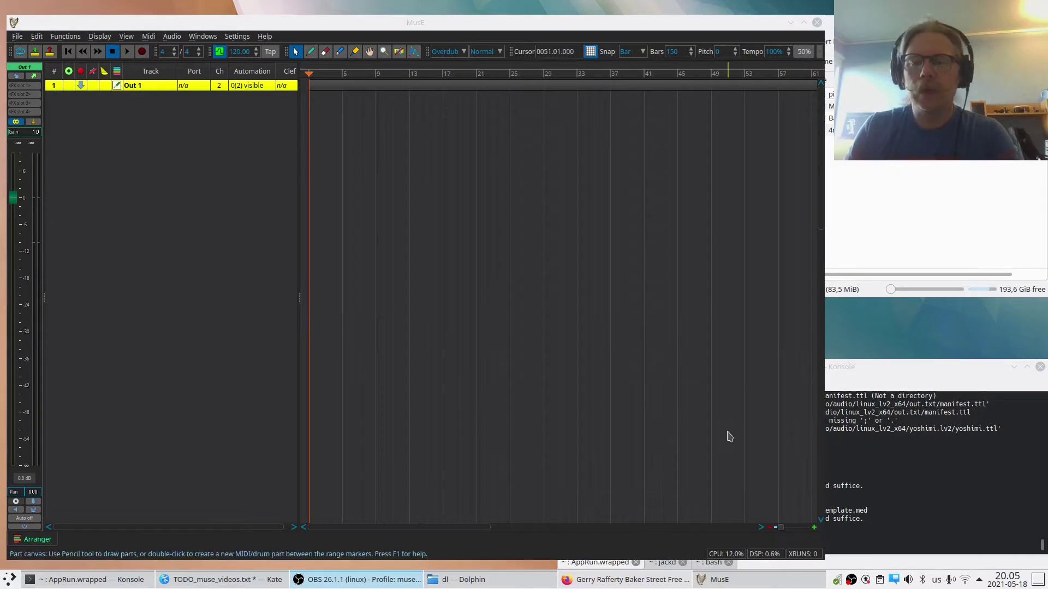
Add a new MIDI track, Track 1, below Out 1.
click(883, 365)
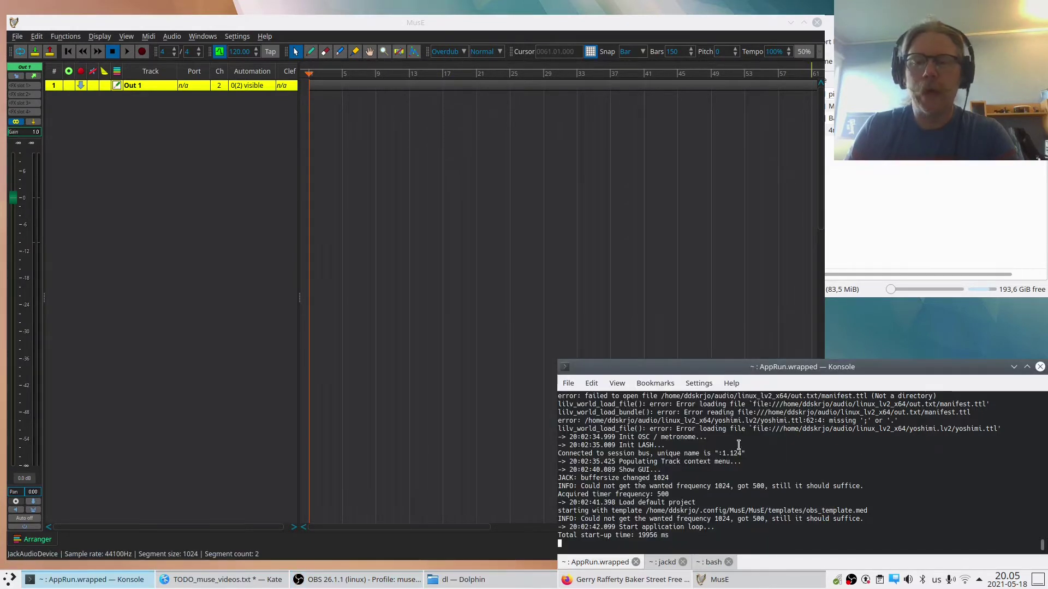
click(641, 294)
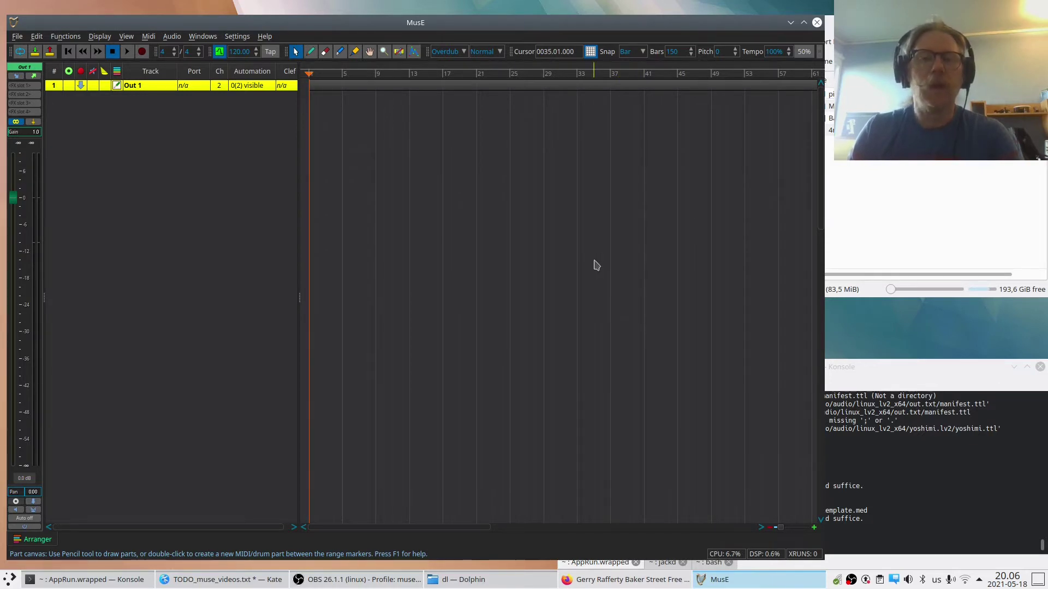
right_click(121, 128)
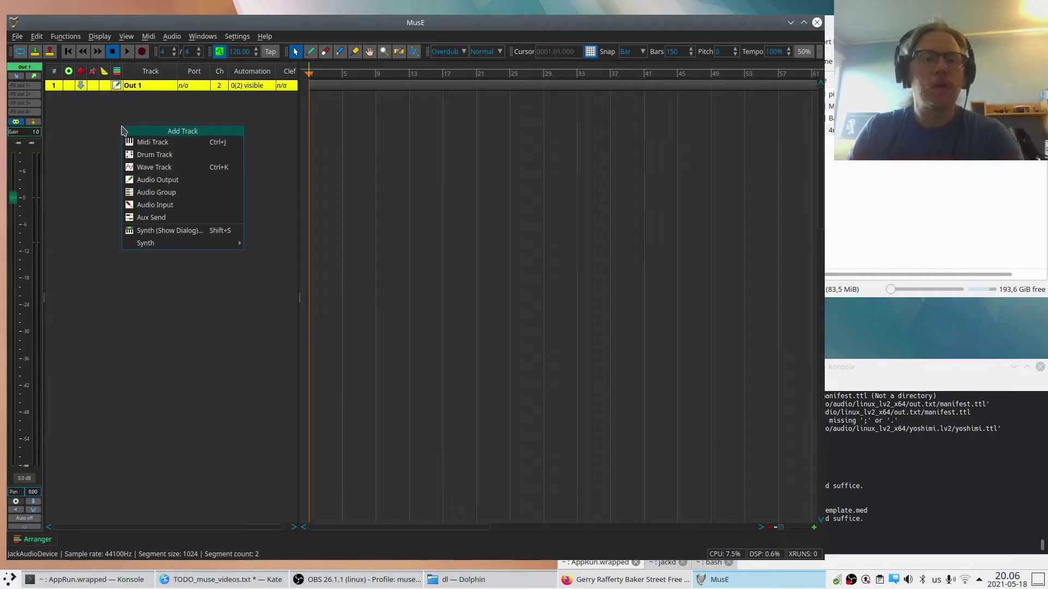
click(162, 144)
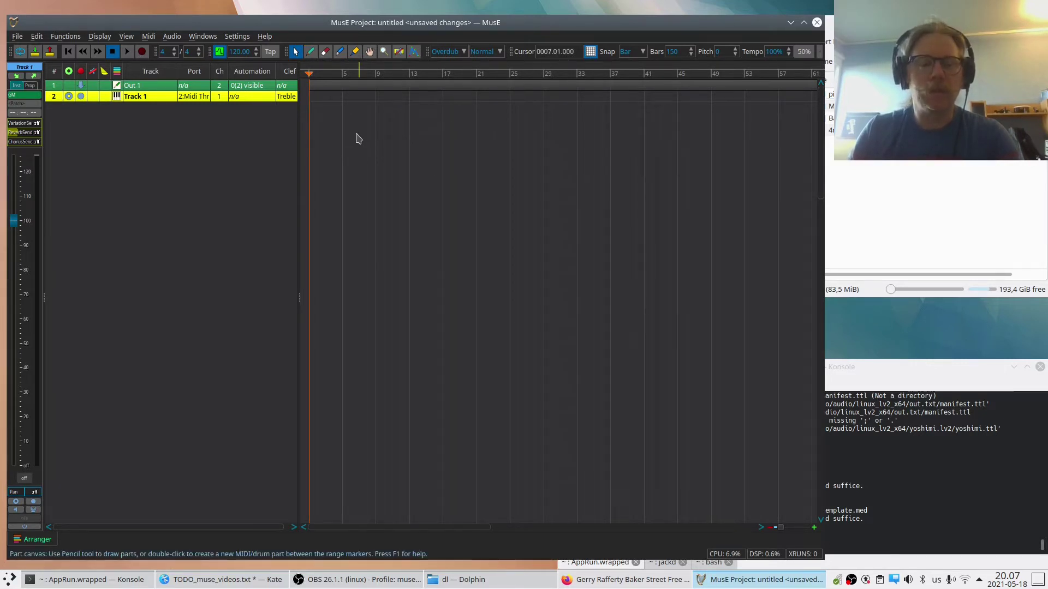
Draw an empty part on Track 1 spanning bar 5 to bar 15.
key(d)
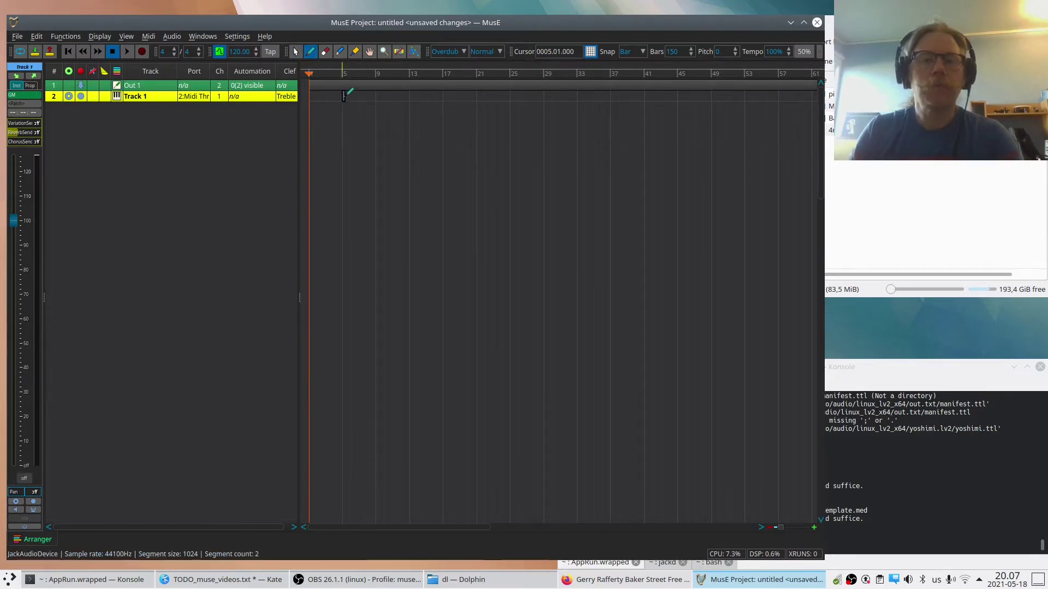
drag(344, 93, 430, 102)
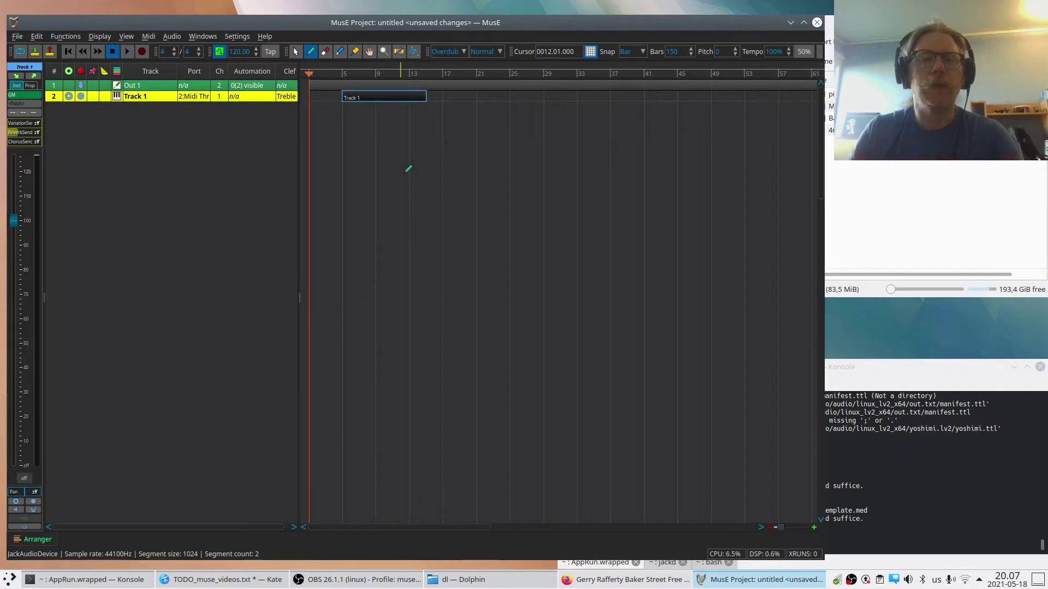
key(a)
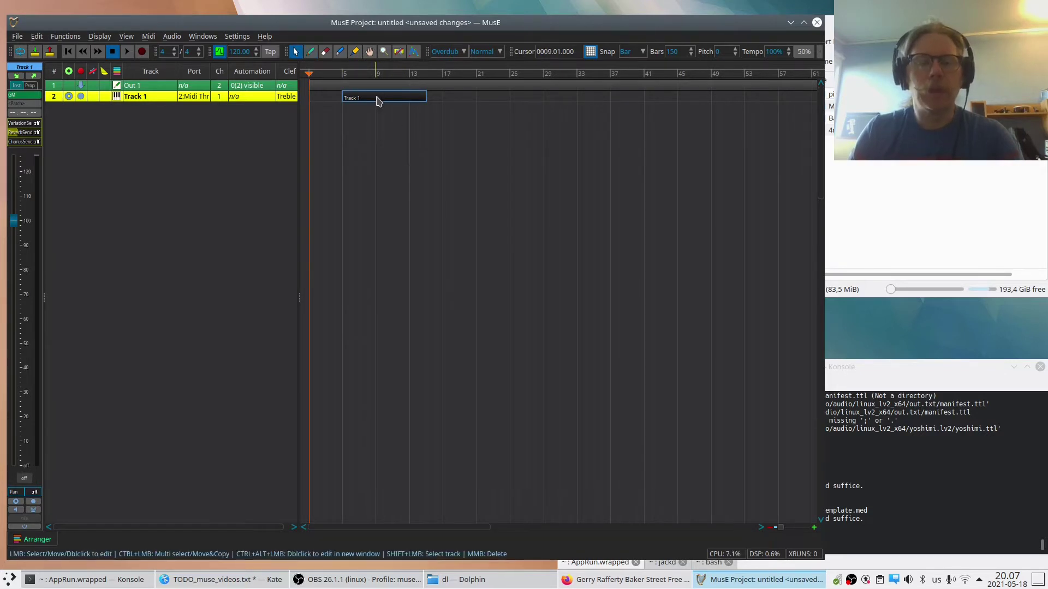
Draw a C4 note near bar 8 and a G#3 note near bar 9, then close the piano roll.
double_click(378, 101)
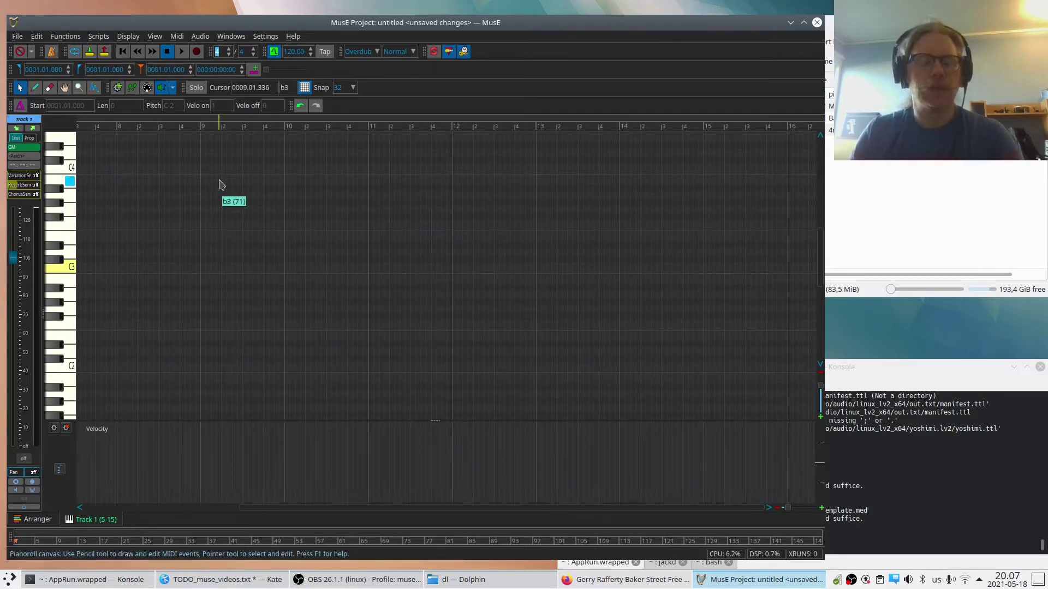
key(d)
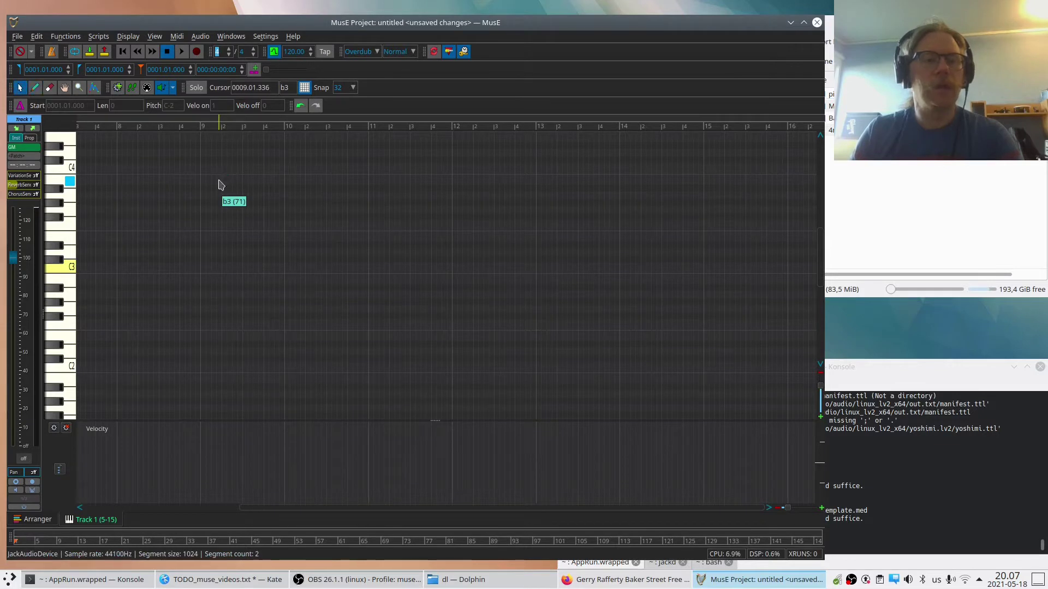
drag(144, 169, 263, 168)
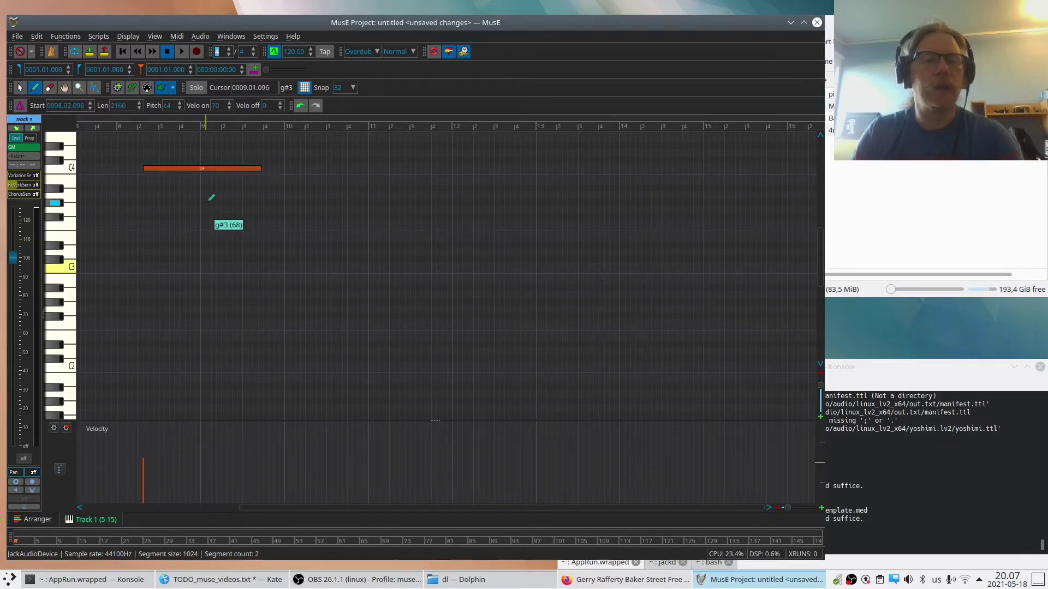
drag(207, 201, 329, 202)
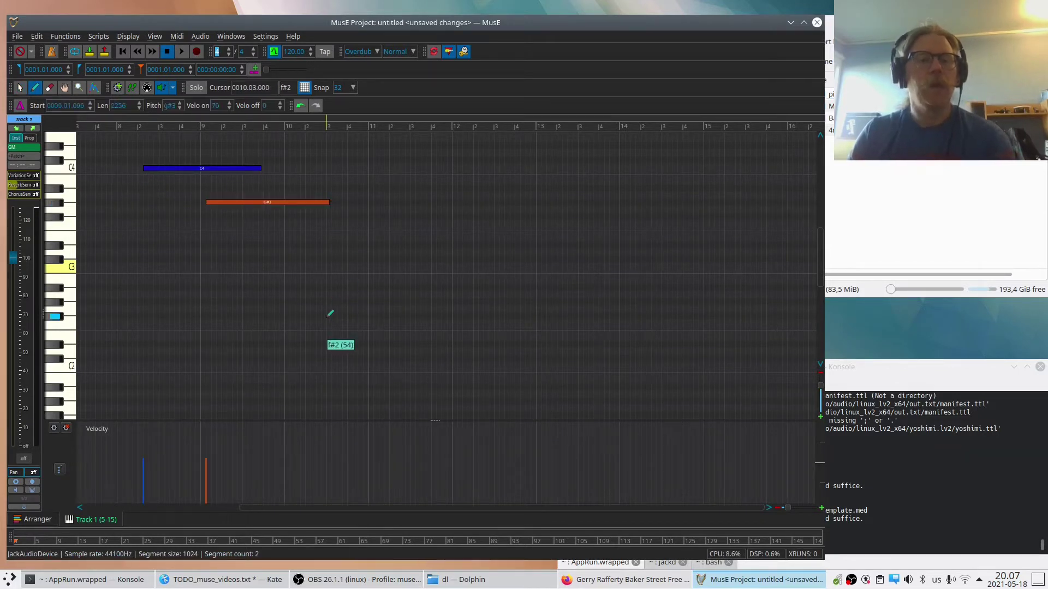
key(ctrl+w)
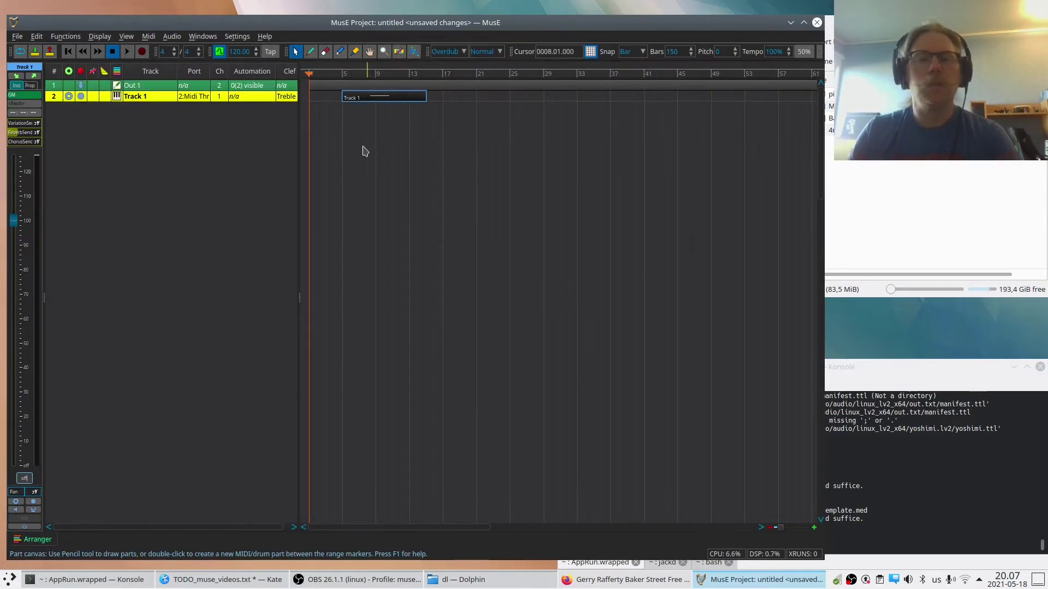
Delete the Track 1 MIDI track and drop pinned.wav from Dolphin into the arranger as audio.
right_click(156, 99)
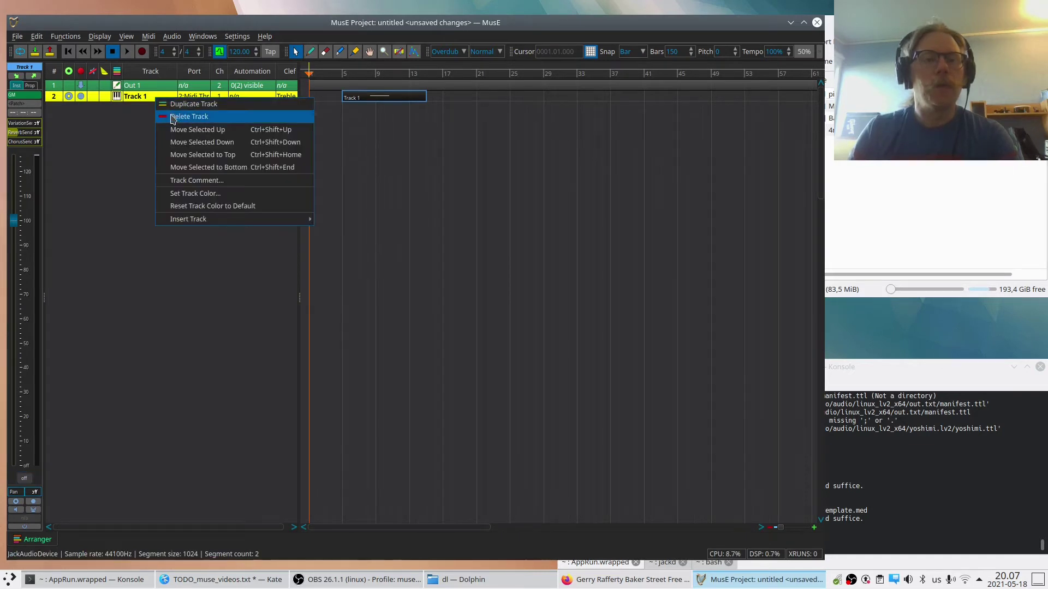
click(173, 118)
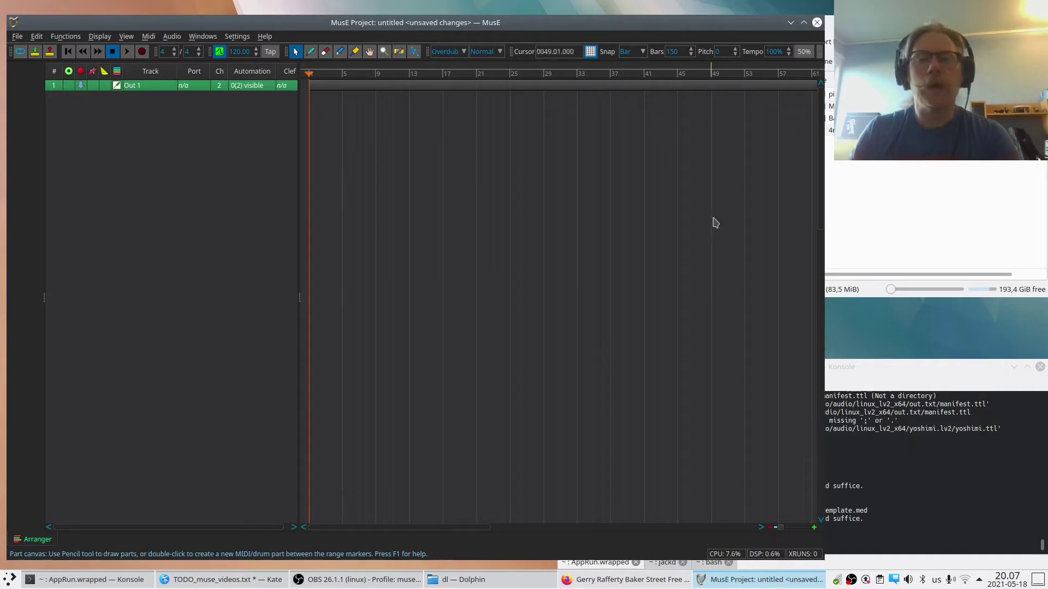
key(alt+Tab)
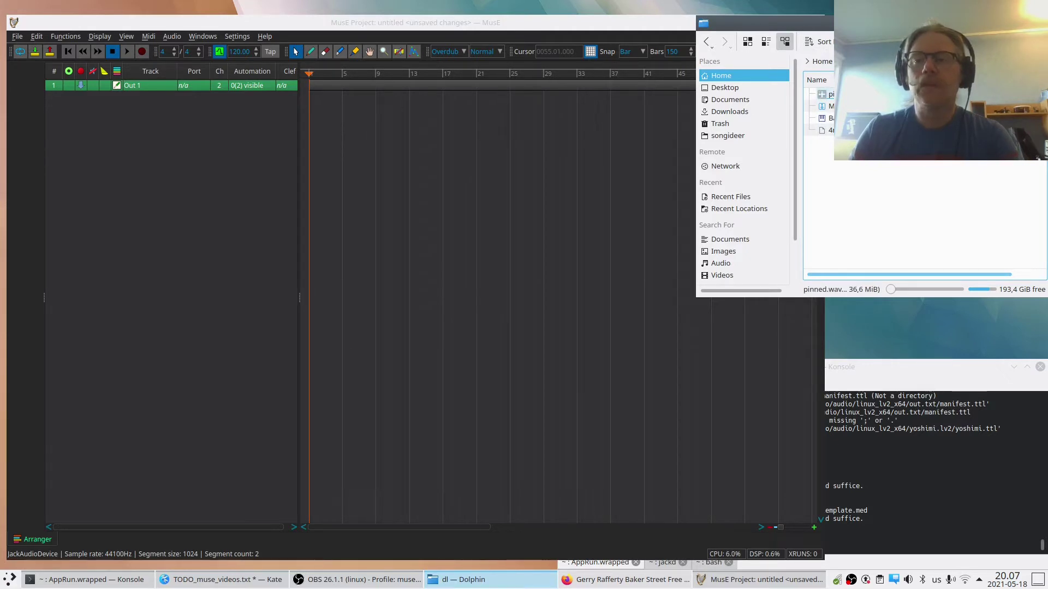
drag(828, 95, 353, 163)
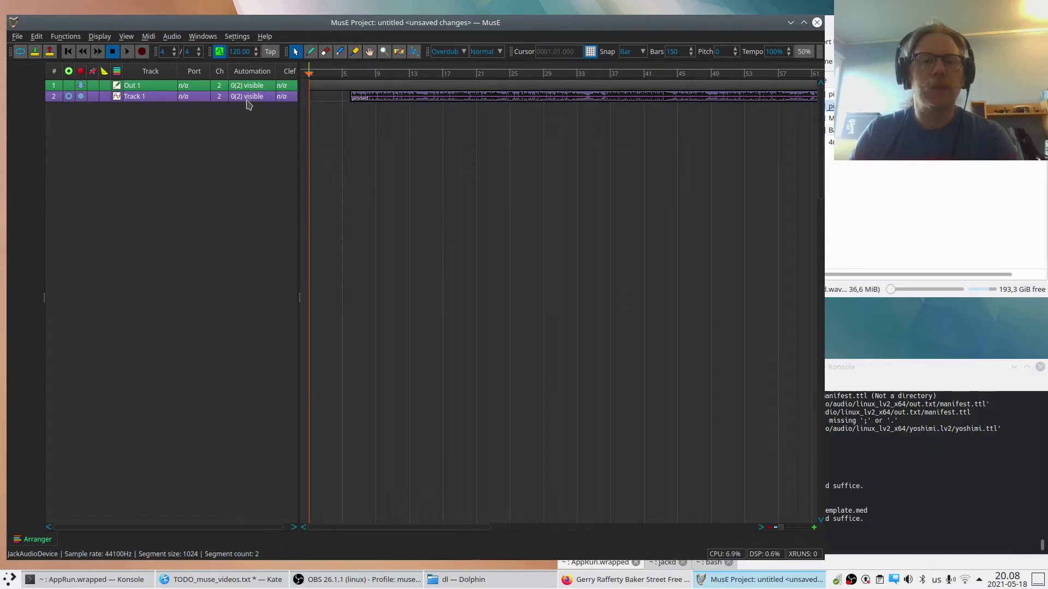
Enlarge the audio track's row and play it briefly from bar 17.
drag(242, 101, 240, 206)
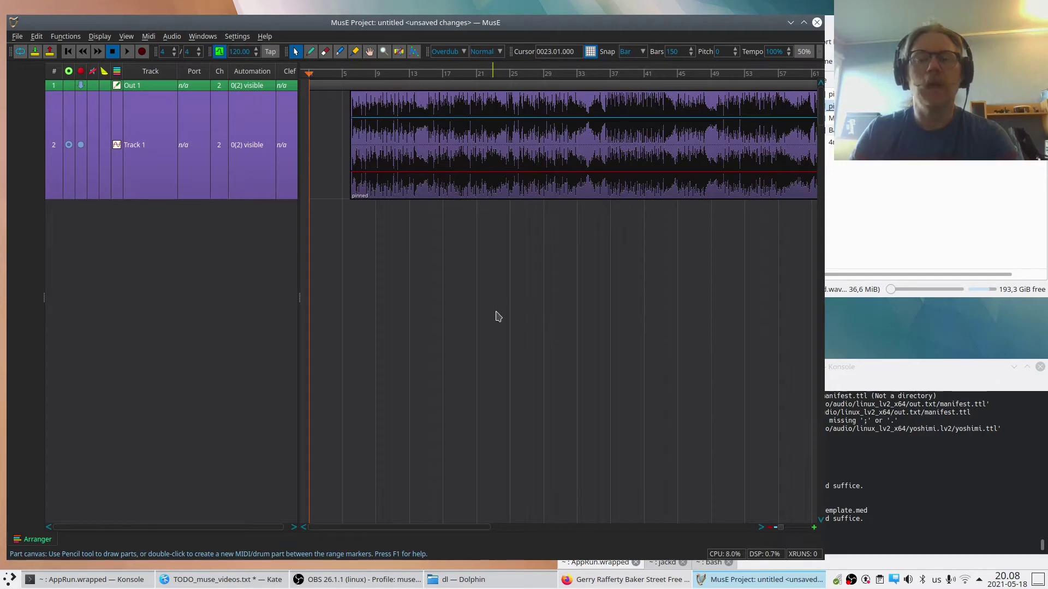
click(443, 71)
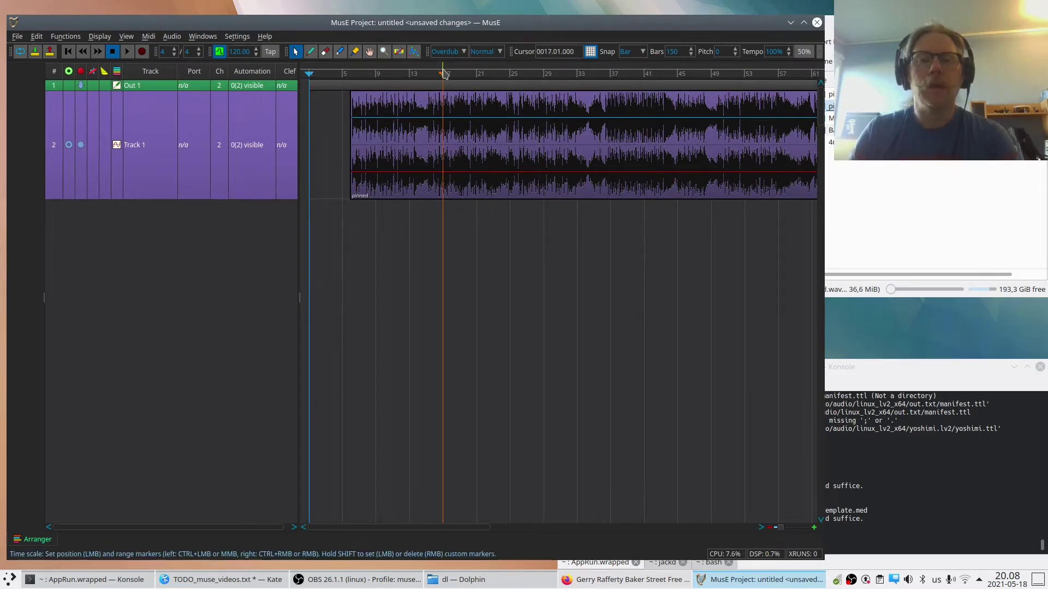
click(150, 167)
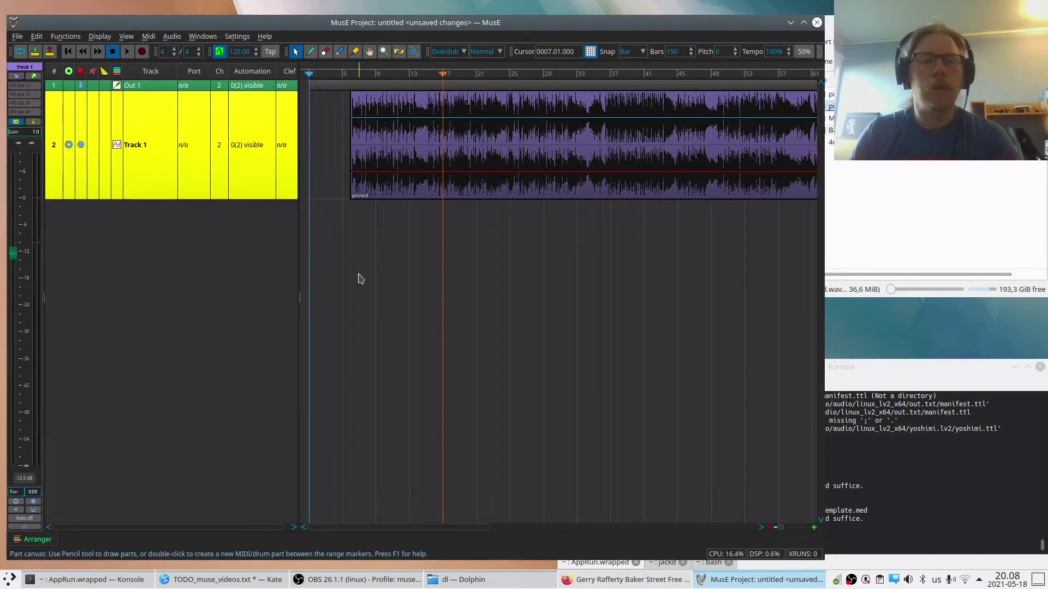
key(space)
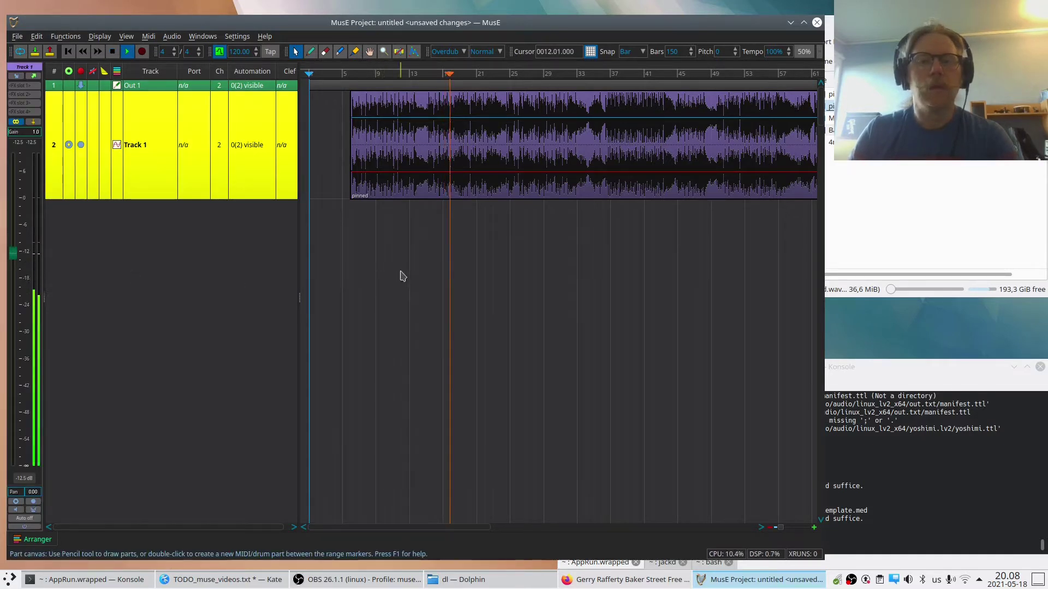
key(space)
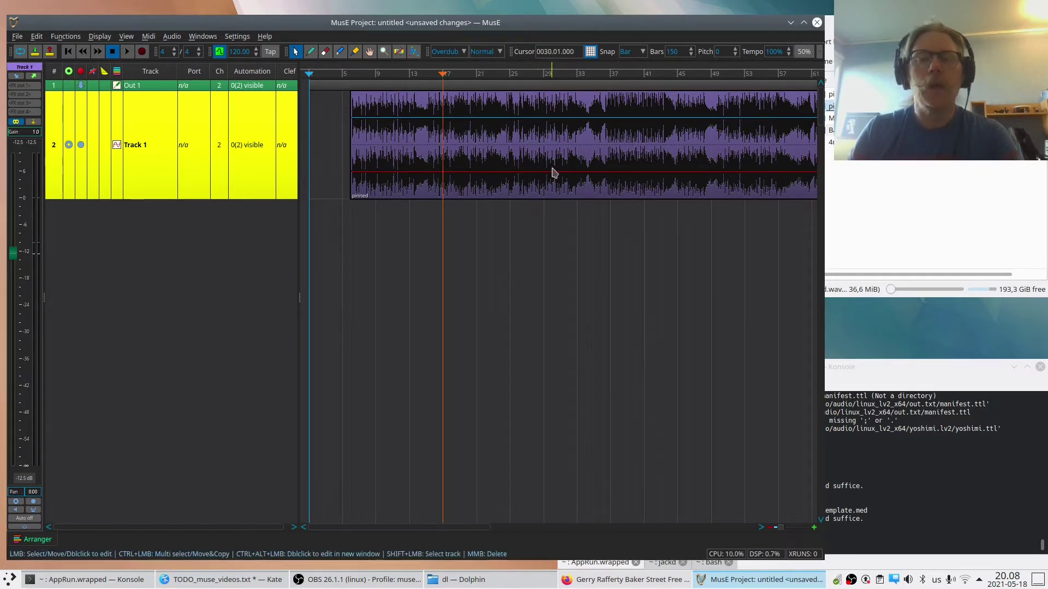
Delete the pinned audio part, shrink Track 1's row, and drop BakerStreet.mid onto the arranger.
middle_click(457, 149)
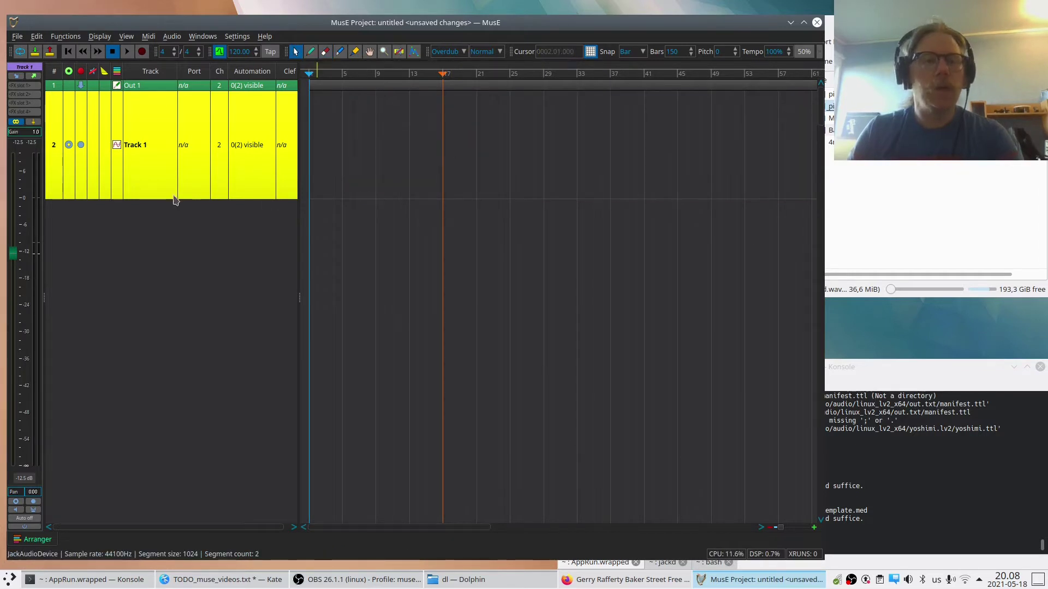
drag(164, 198, 163, 120)
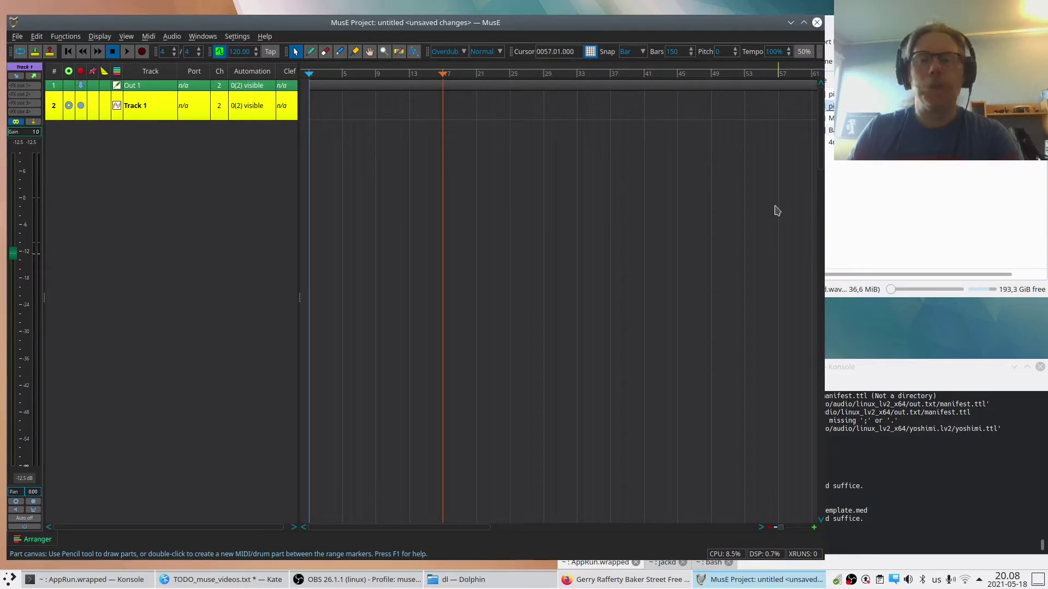
click(892, 188)
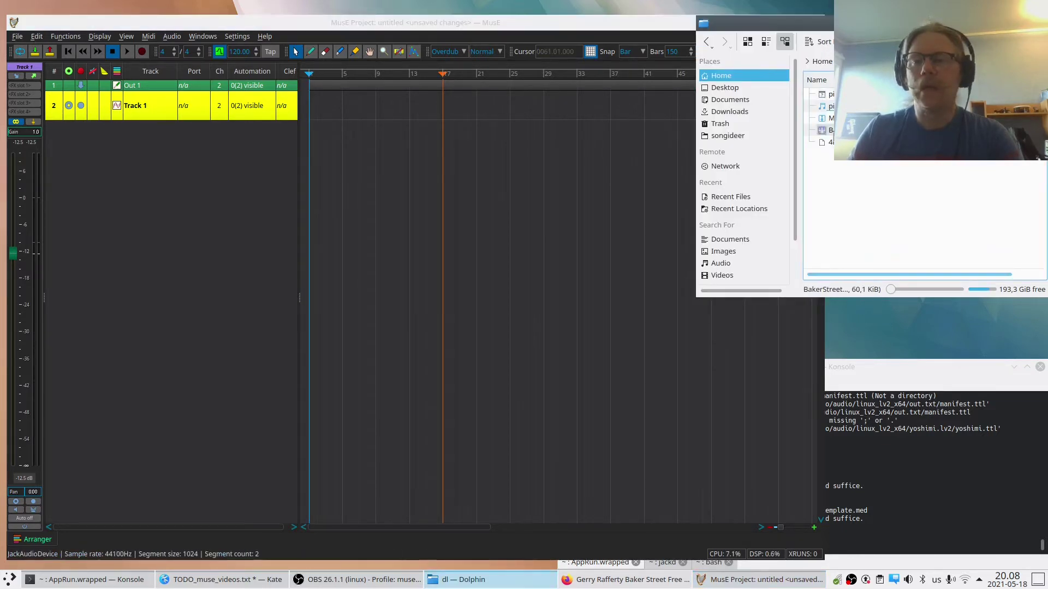
drag(825, 130, 359, 156)
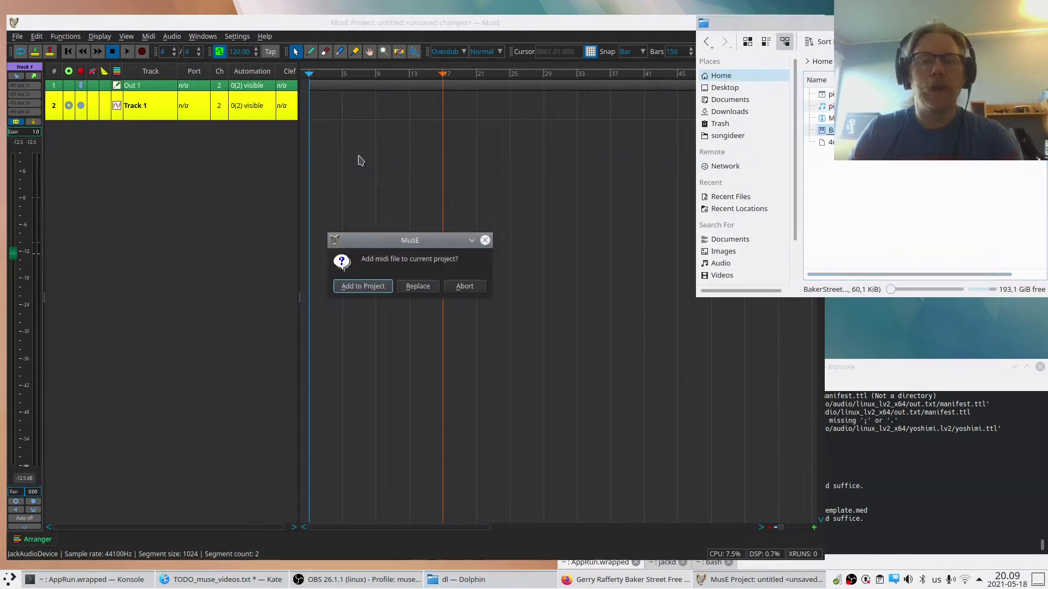
Add BakerStreet.mid's tracks to the project, glance at the Vocal part, and resize the Port column narrower.
click(362, 287)
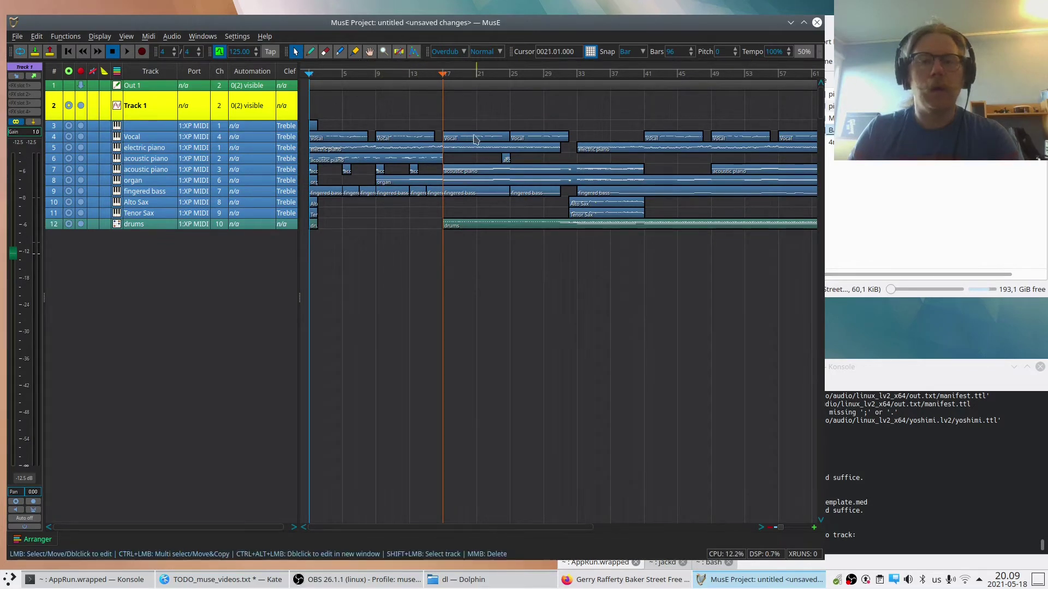
double_click(547, 140)
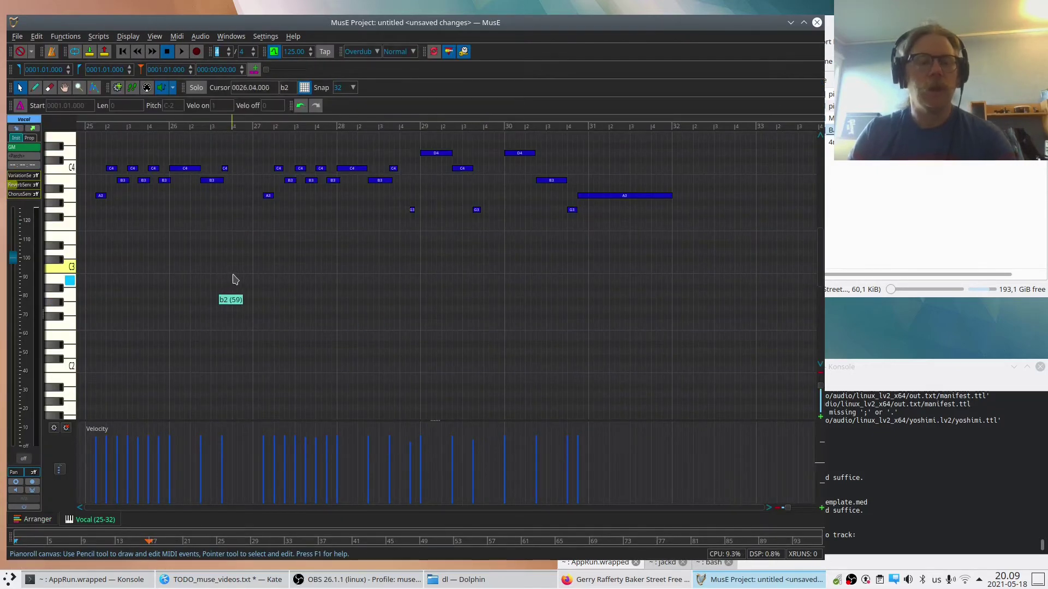
key(ctrl+w)
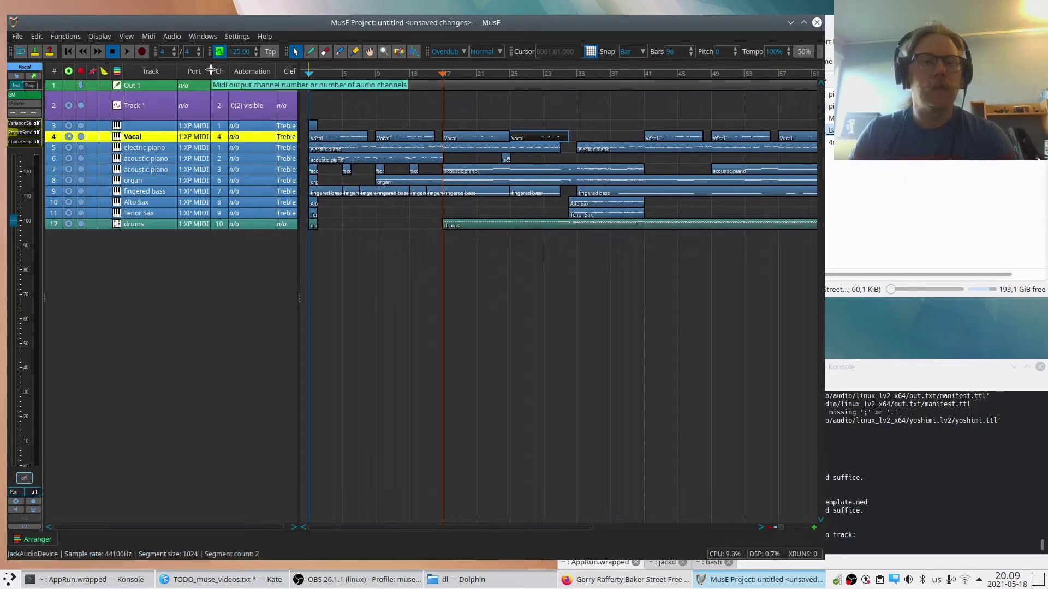
drag(211, 71, 240, 71)
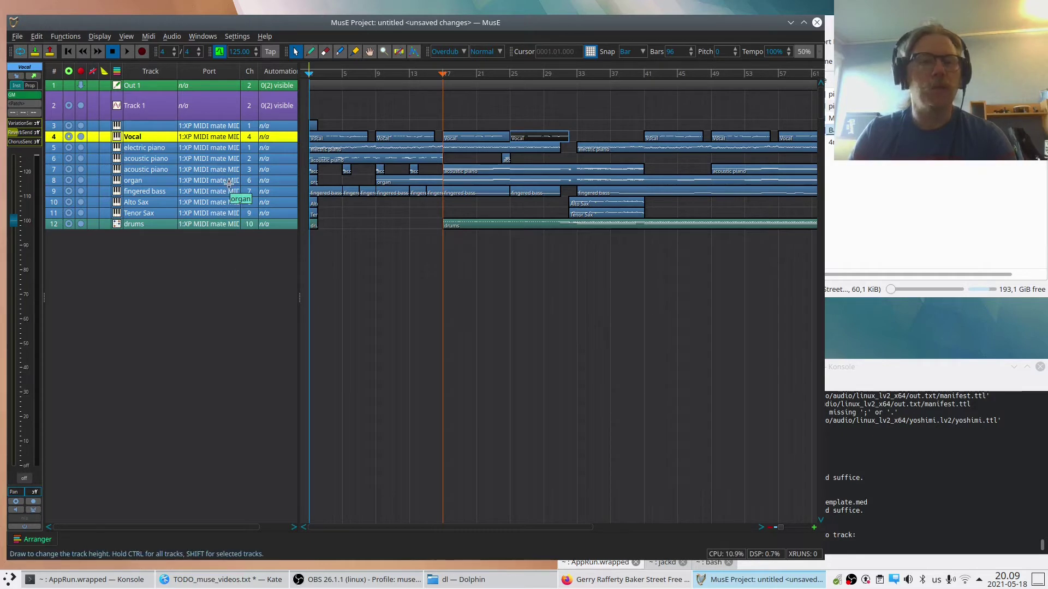
drag(240, 69, 220, 69)
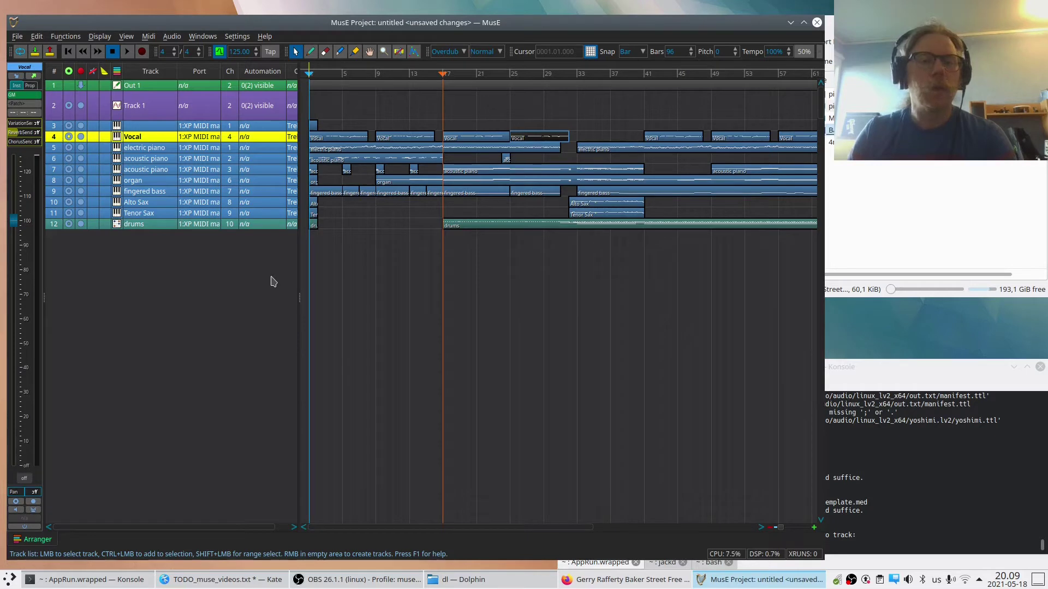
Add the FluidSynth soundfont loader as synth track FluidSynth-0, filtering the synth list for 'fluid'.
right_click(149, 253)
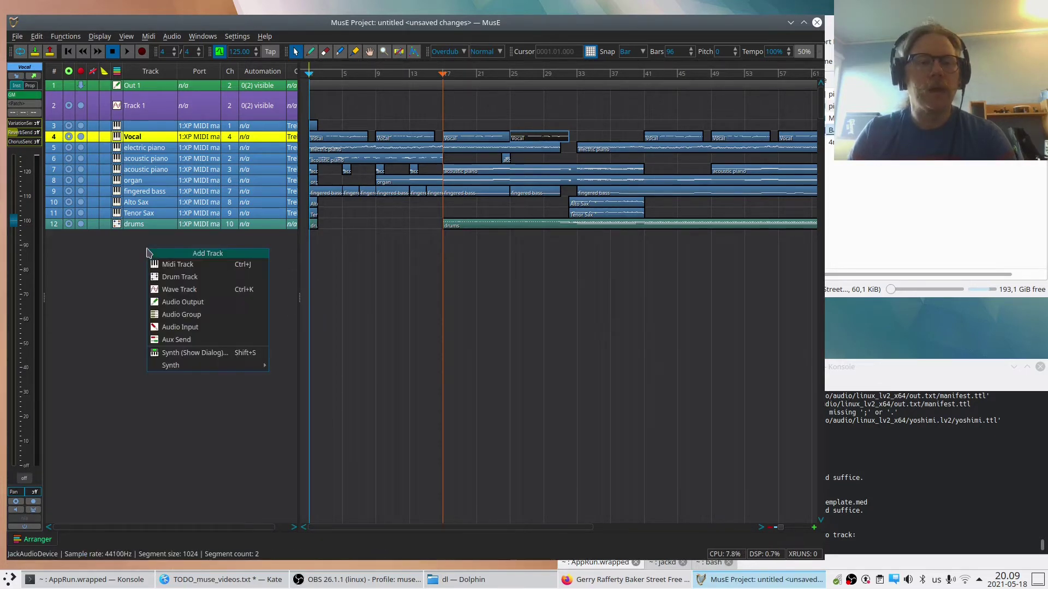
click(185, 355)
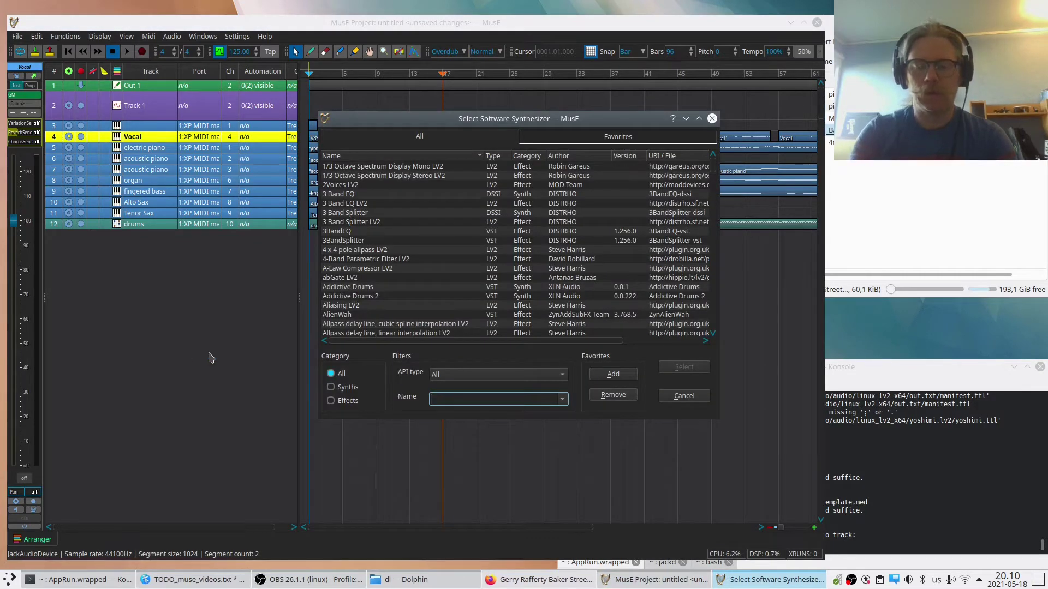
text(fl)
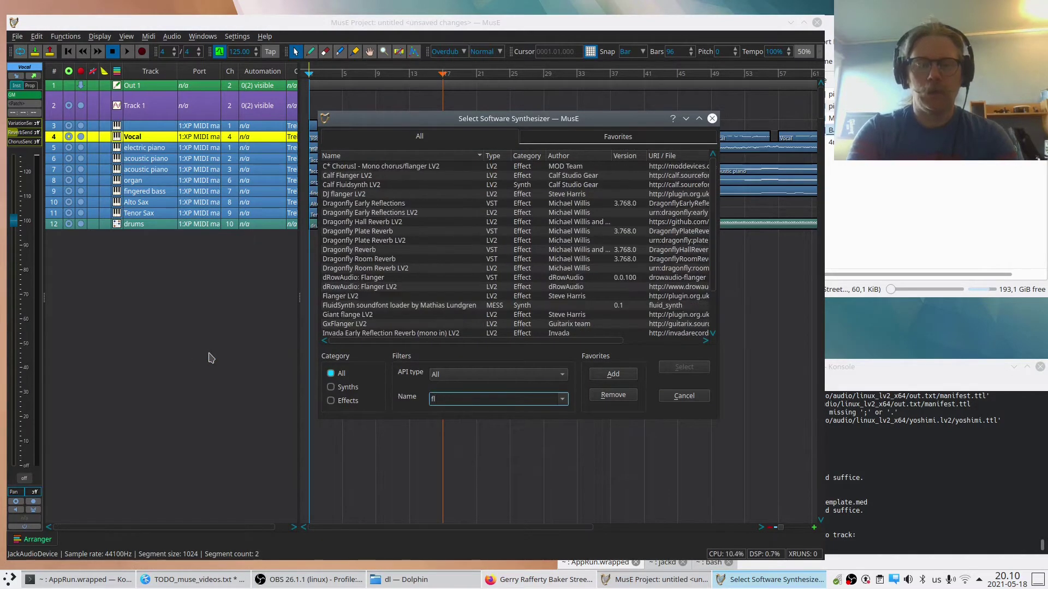
text(uid)
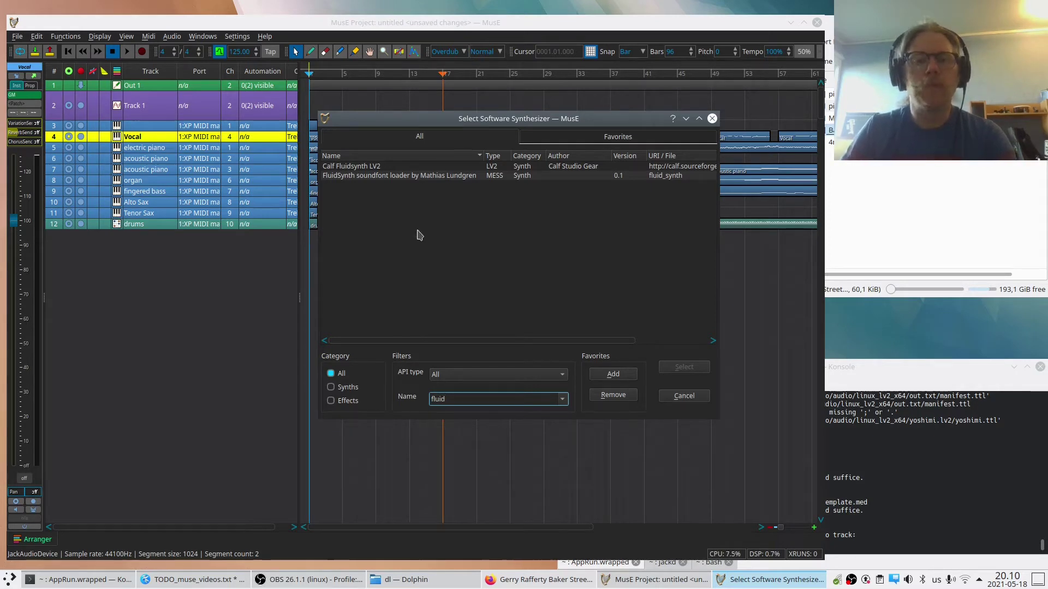
click(350, 179)
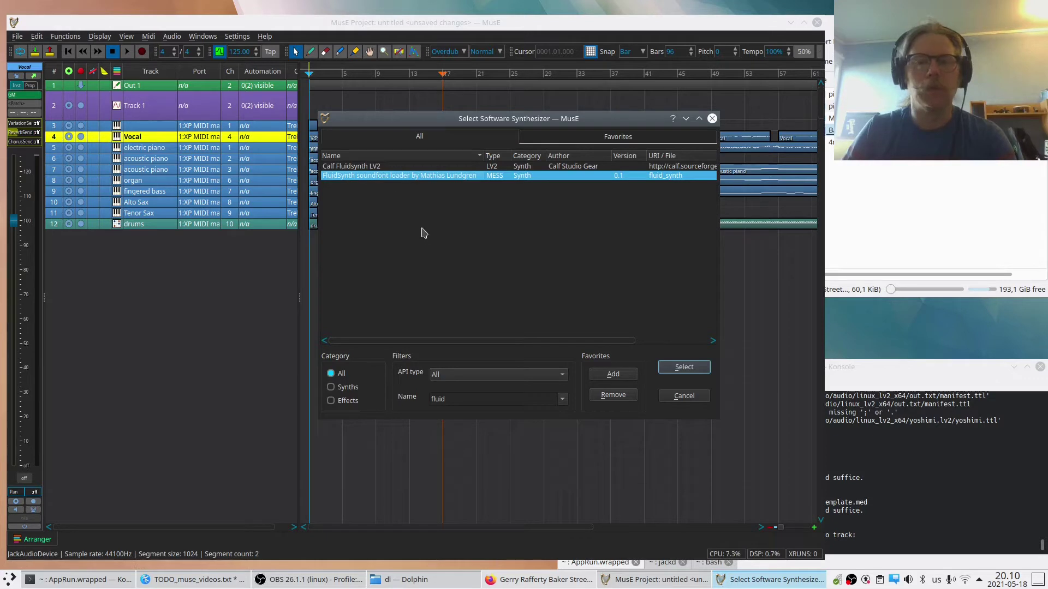
click(685, 368)
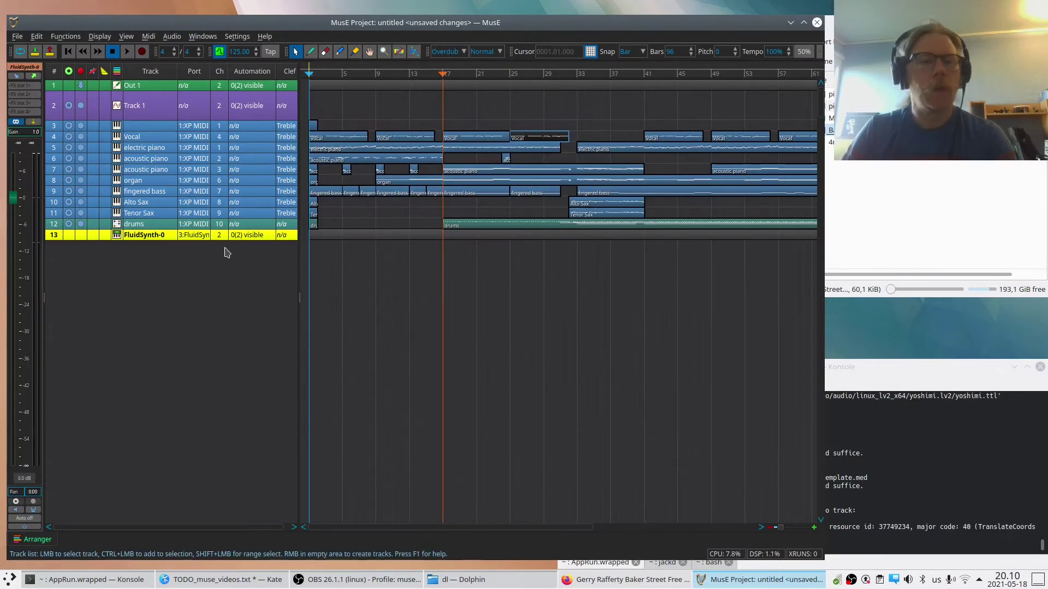
Load 4mb-gm-gs-mt.sf2 from the dl folder into FluidSynth-0's settings window.
click(198, 235)
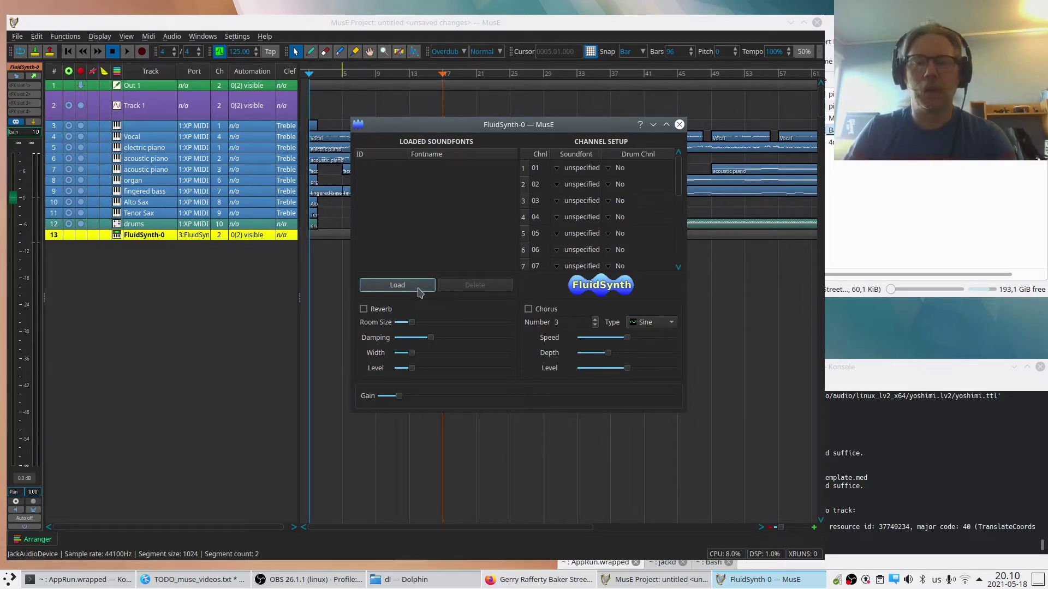
click(397, 286)
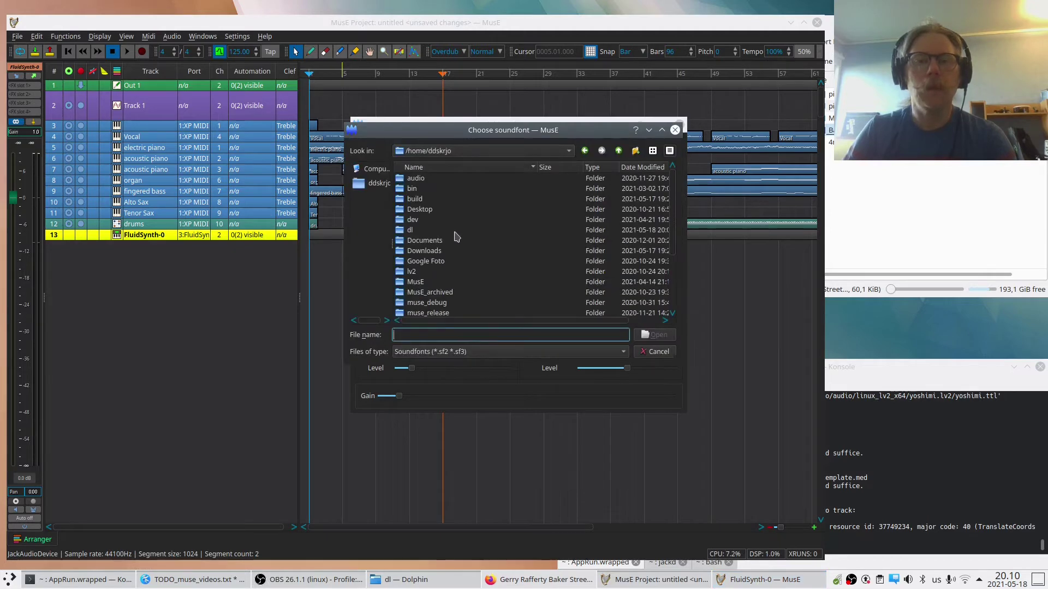
double_click(409, 230)
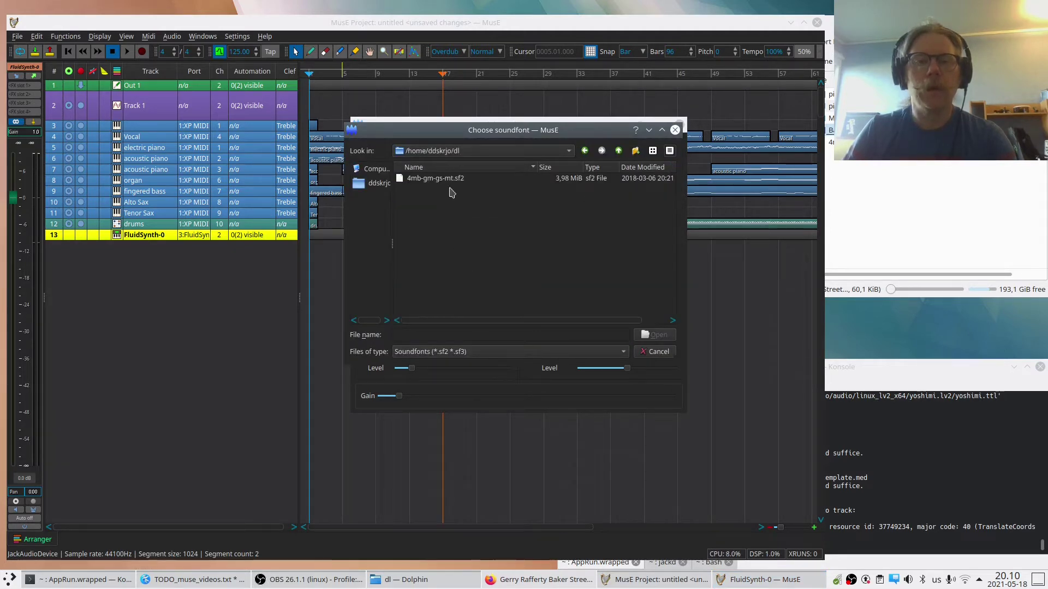
double_click(437, 178)
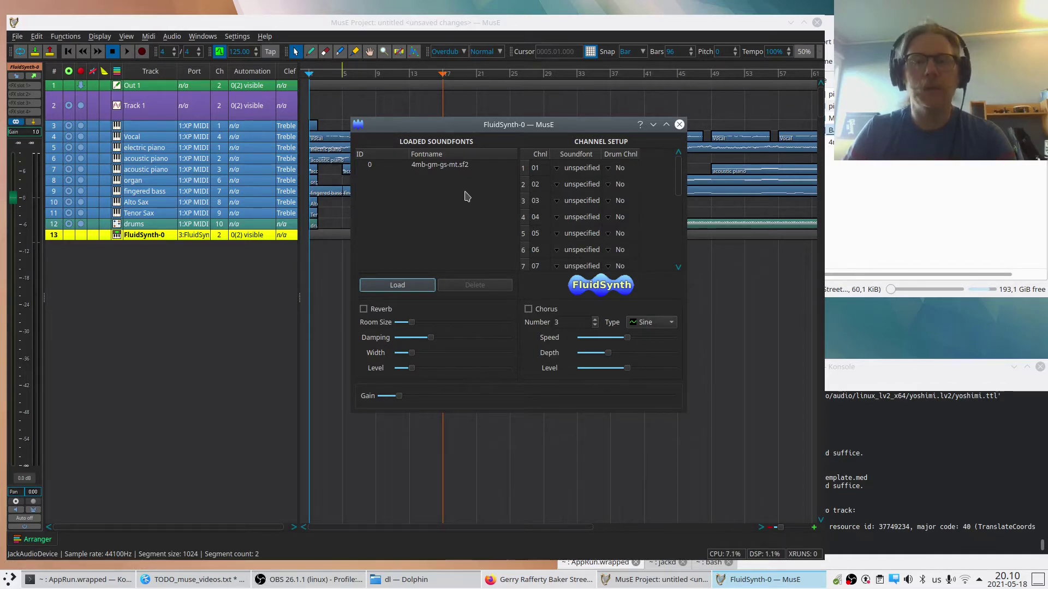
drag(566, 128, 609, 104)
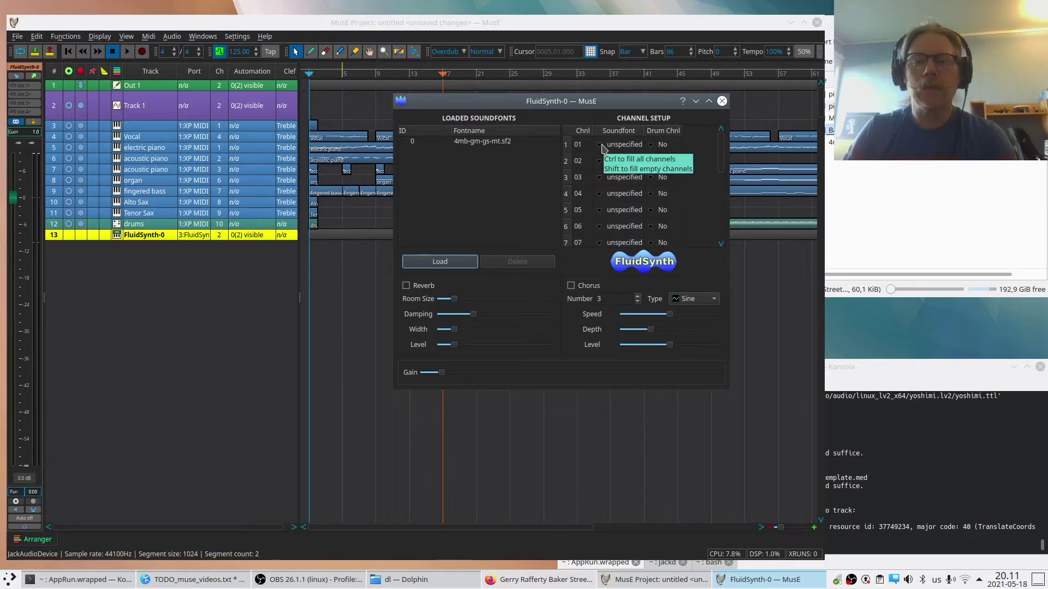
Assign the 4mb-gm-gs-mt.sf2 soundfont to FluidSynth channels 01 through 05.
click(600, 145)
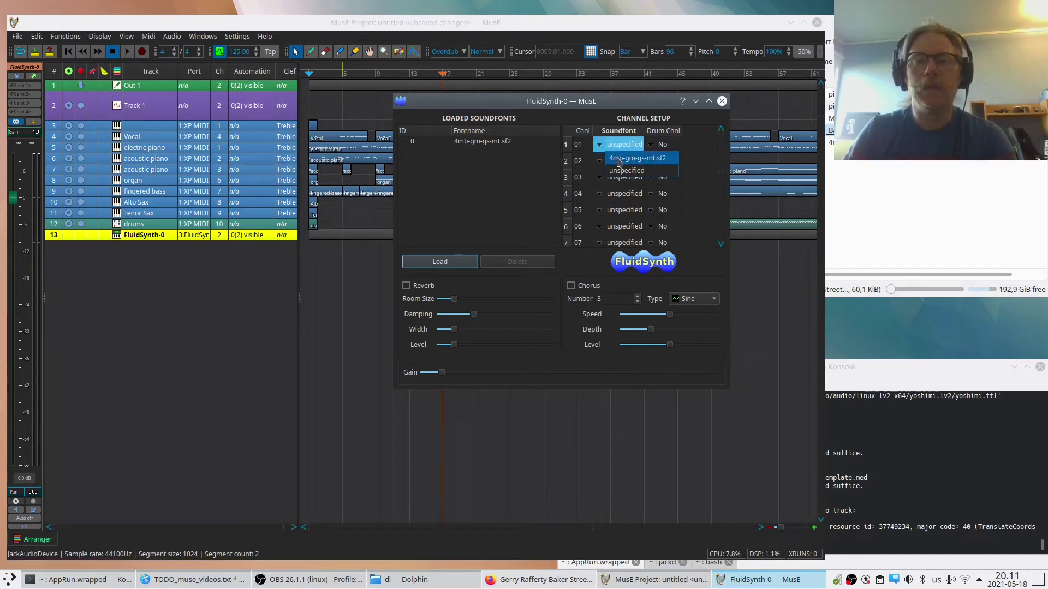
click(618, 159)
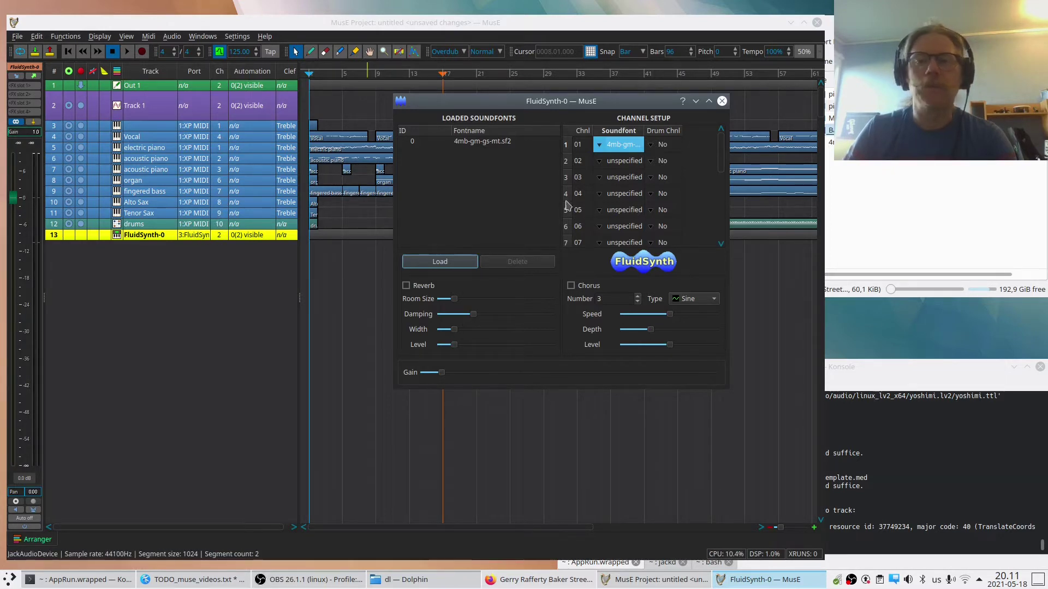
click(603, 161)
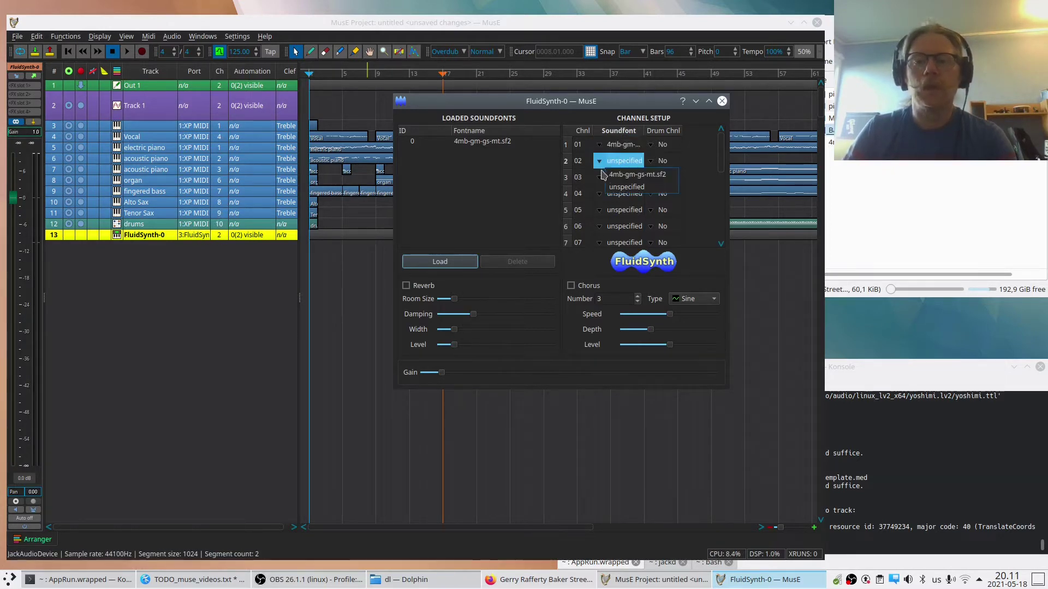
click(616, 175)
click(600, 177)
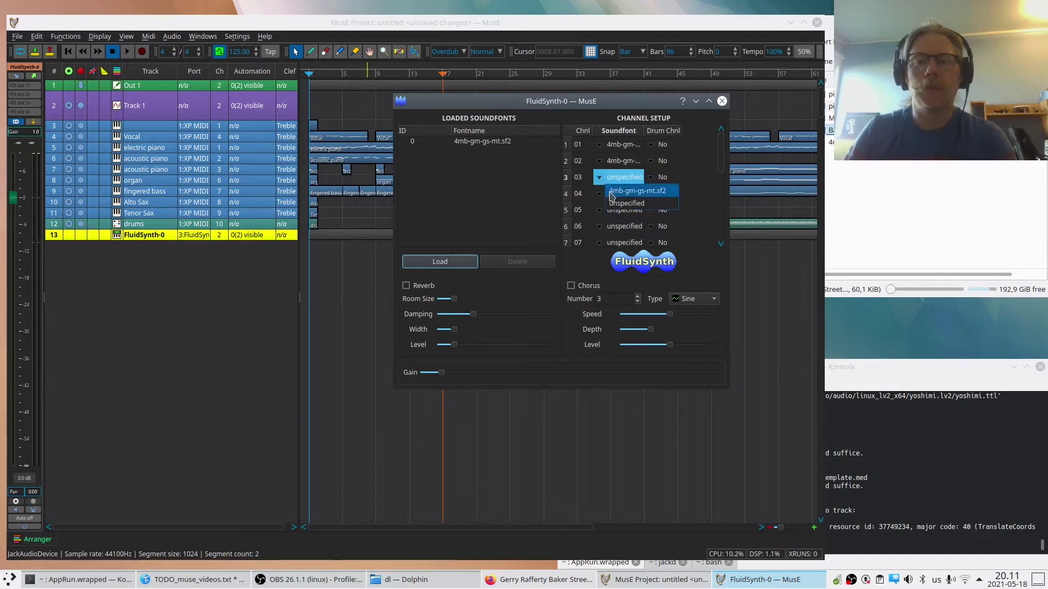
click(611, 191)
click(600, 194)
click(617, 208)
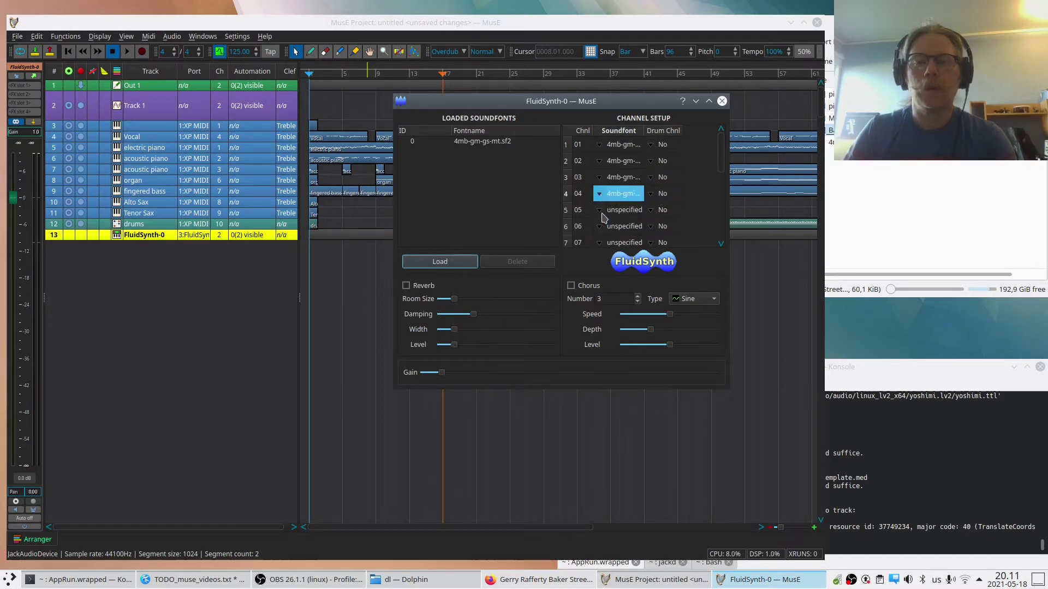
click(601, 211)
click(628, 224)
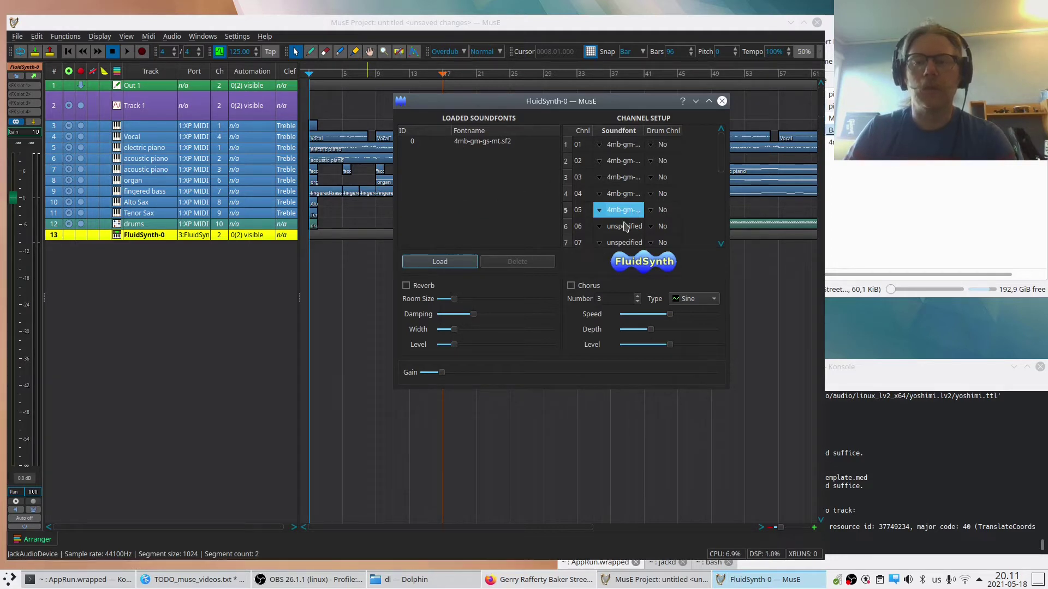
Assign the soundfont to channels 06 through 10 and set channel 10's Drum Chnl to Yes.
click(601, 231)
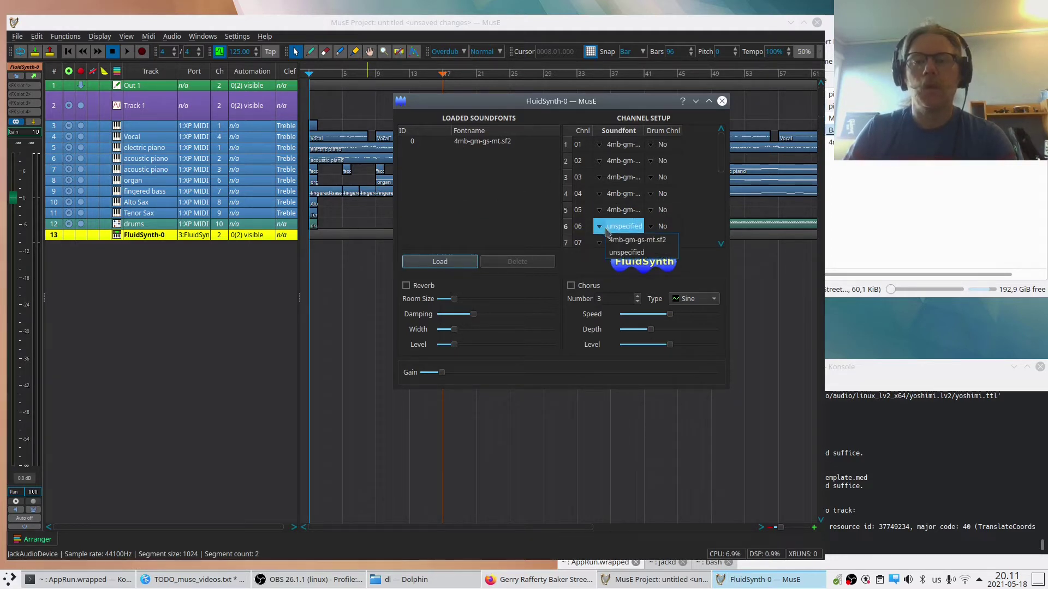
click(624, 237)
scroll(625, 201, down, 1)
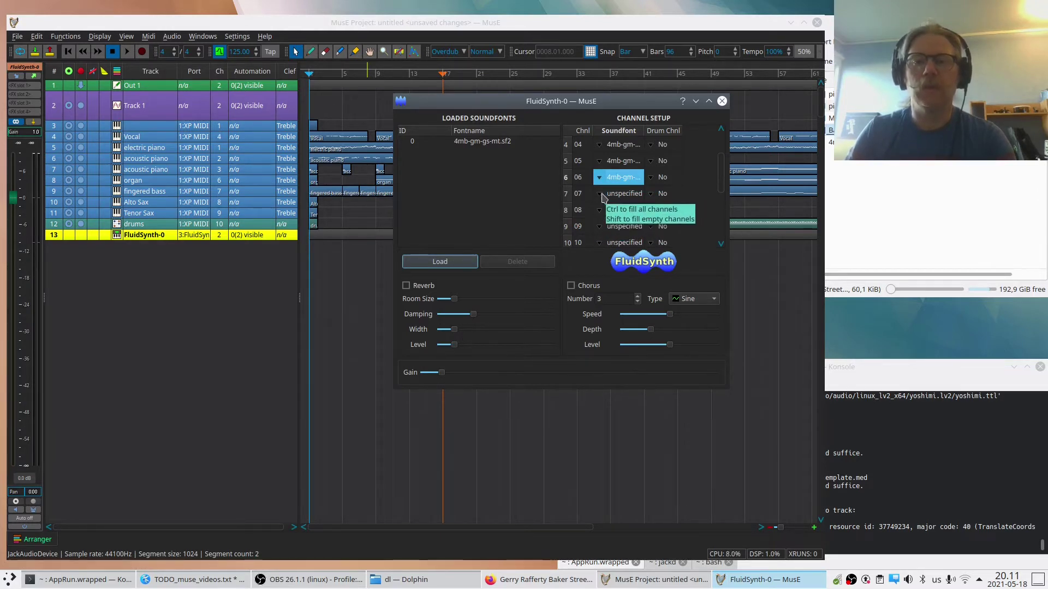
click(599, 195)
click(620, 211)
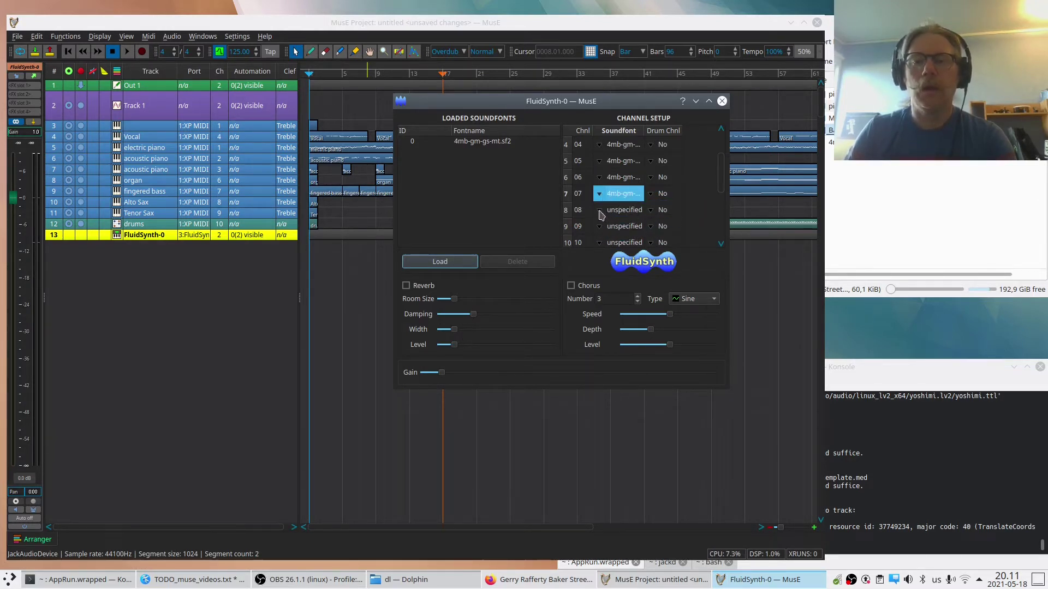
click(599, 211)
click(619, 224)
click(600, 228)
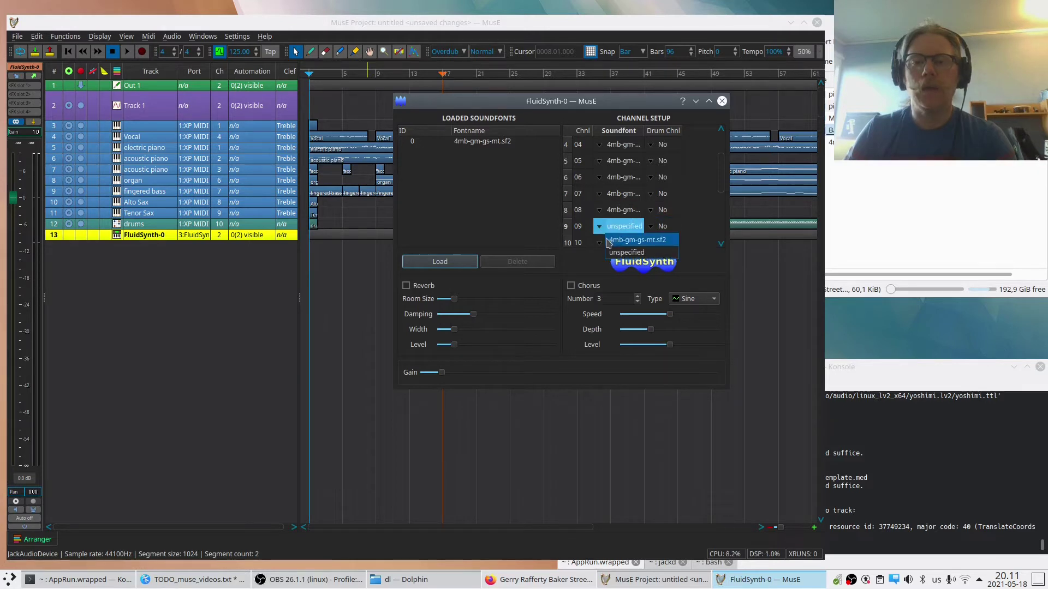
click(611, 240)
click(600, 243)
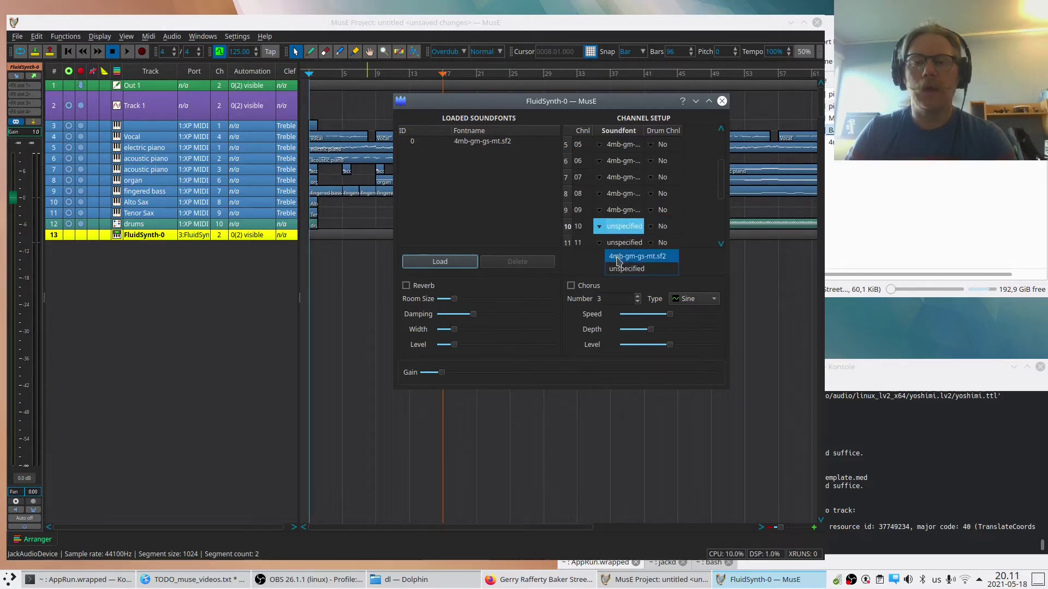
click(611, 241)
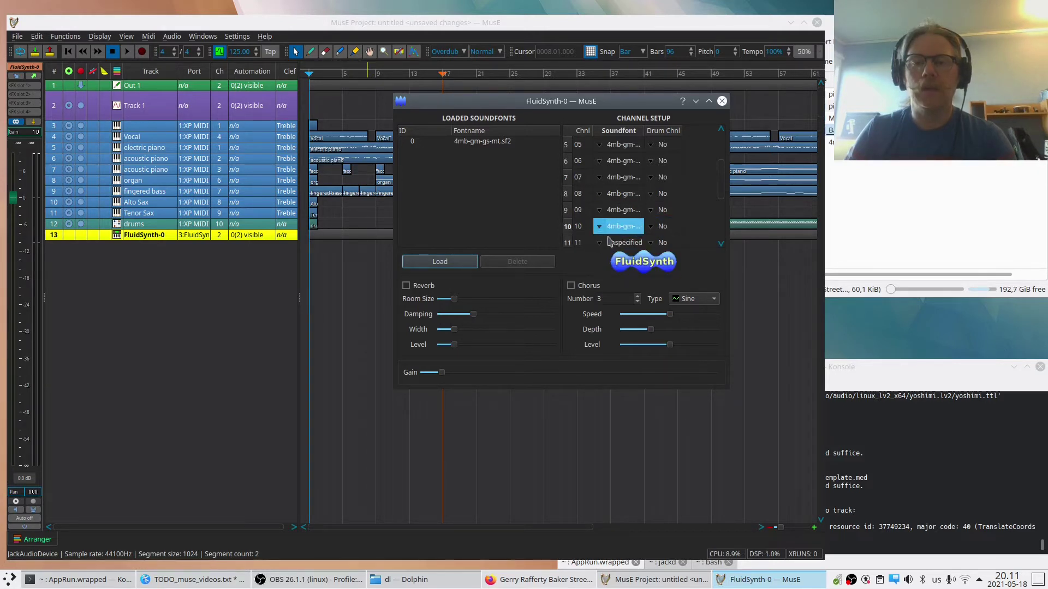
click(650, 229)
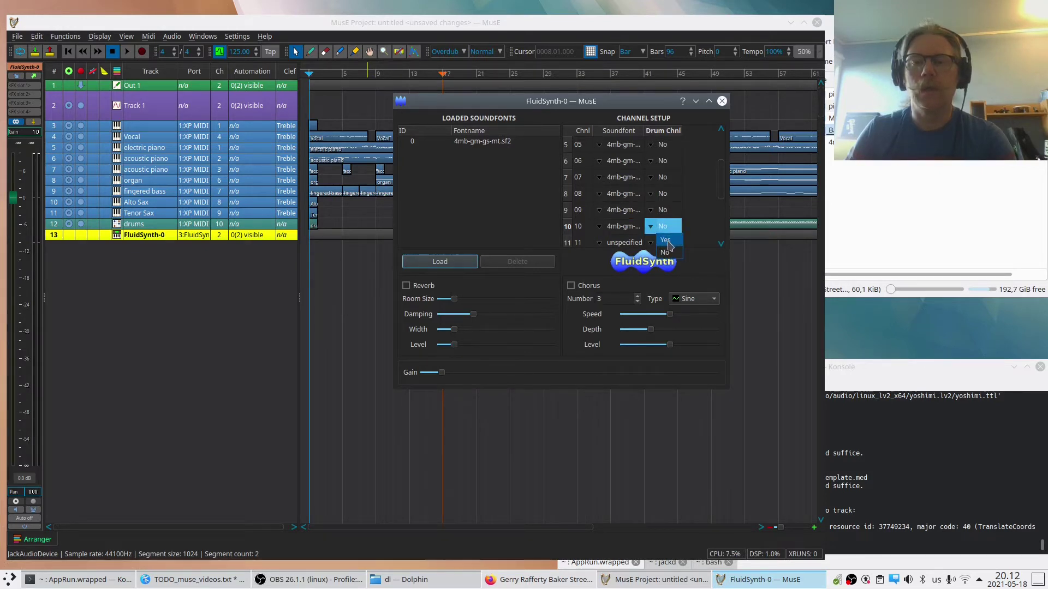
click(666, 244)
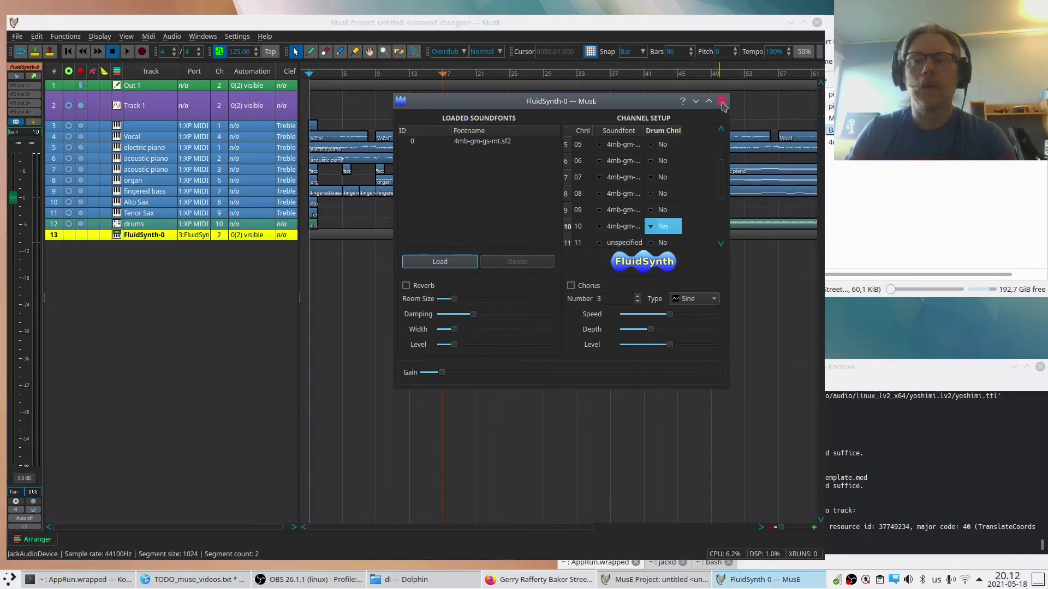
Close the FluidSynth window and route tracks 3–12 to the 3:FluidSynth-0 port.
click(723, 102)
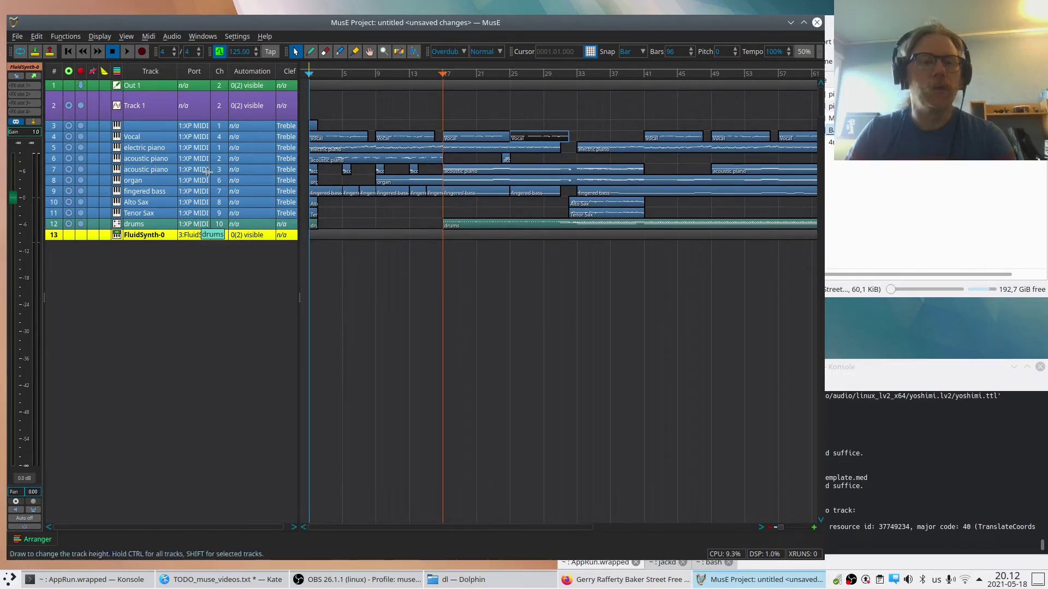
click(140, 130)
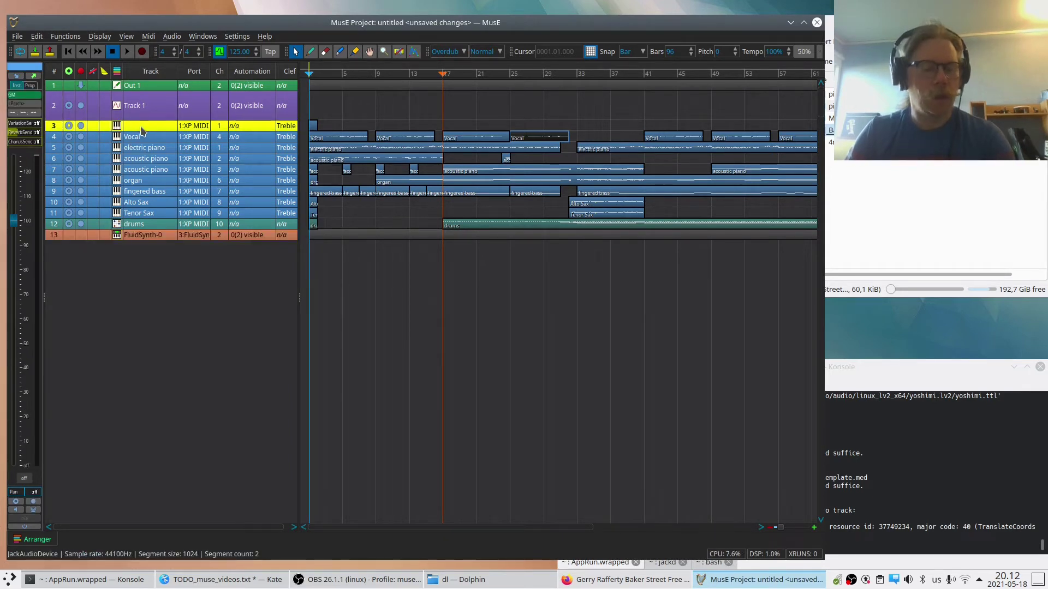
shift+click(146, 224)
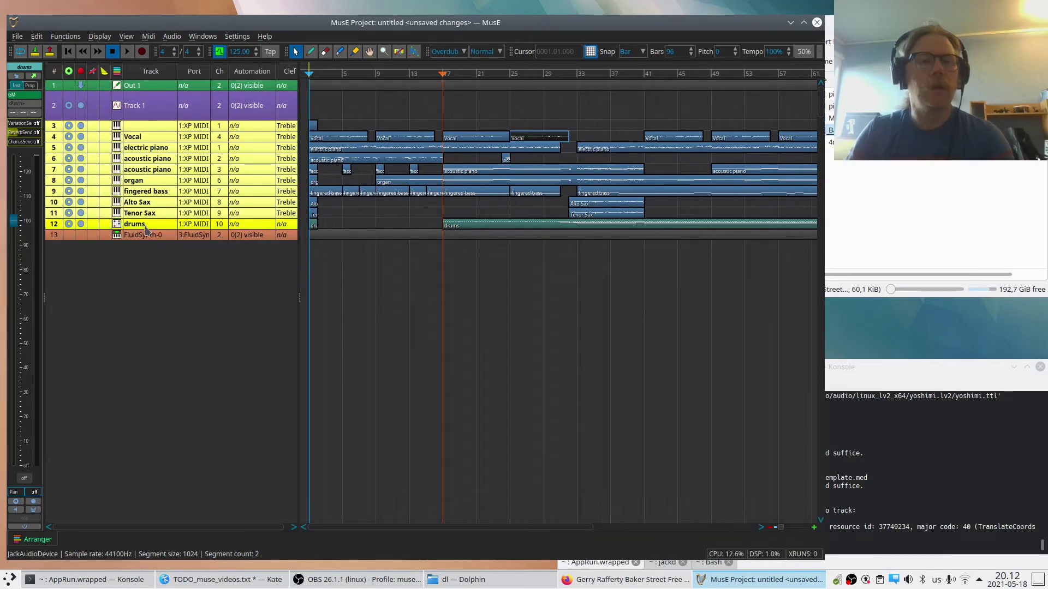
click(194, 129)
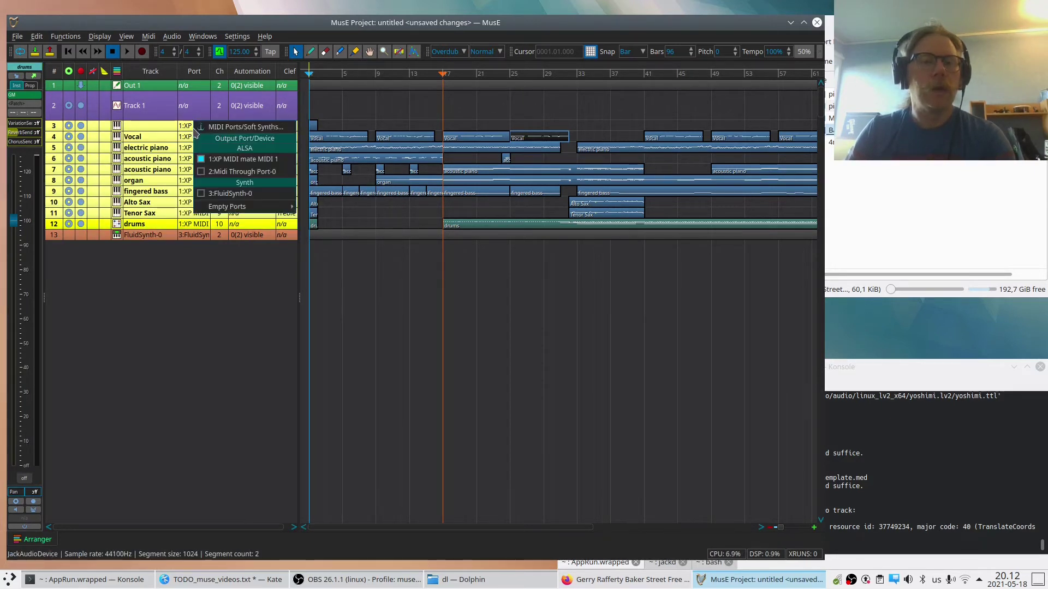
click(228, 194)
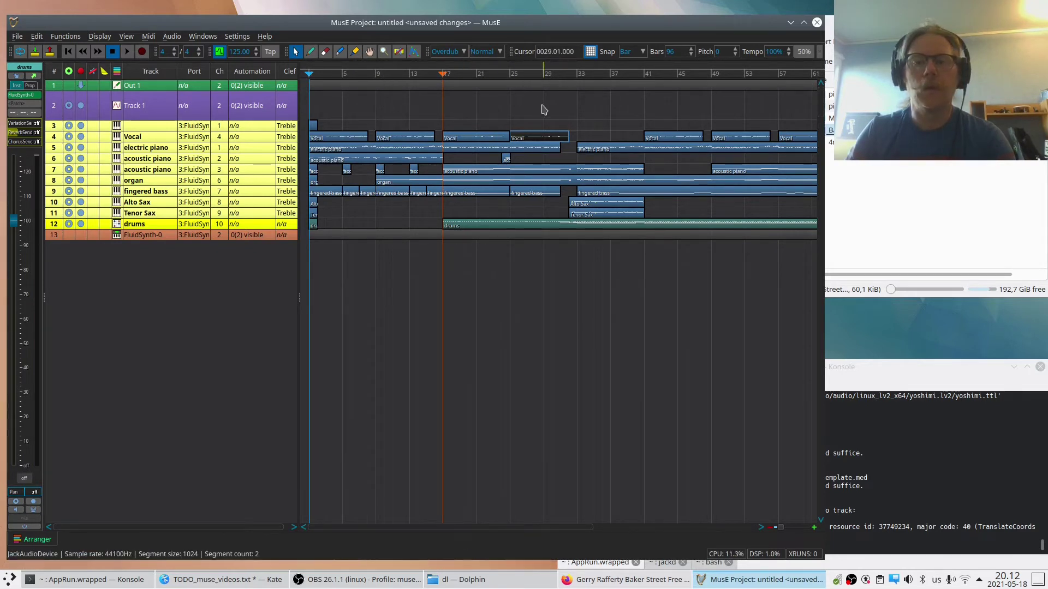
Play the song briefly from bar 28 through FluidSynth, stop it, and nudge the MusE window.
click(537, 79)
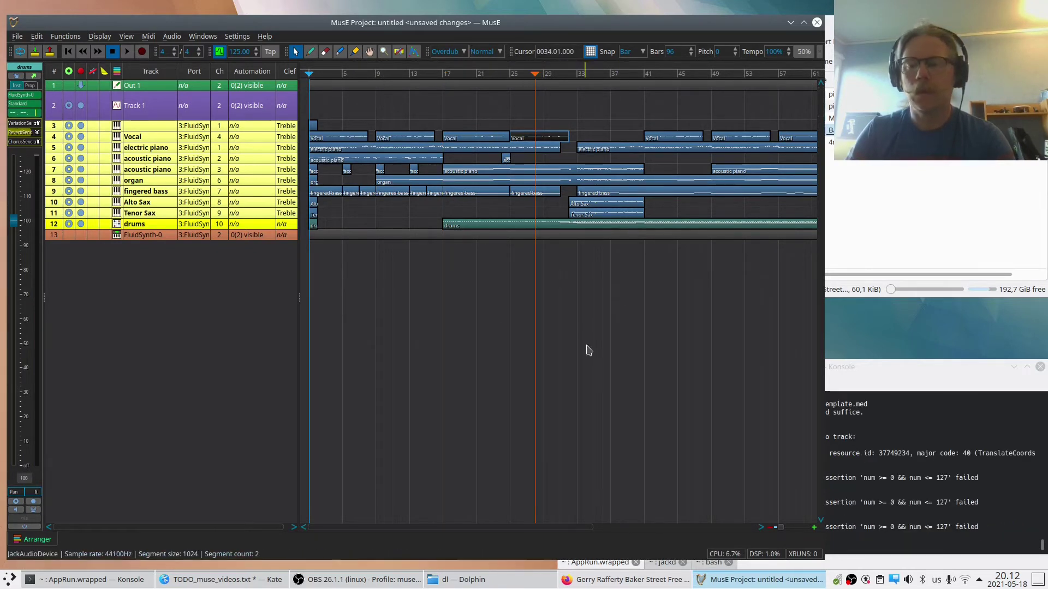
key(space)
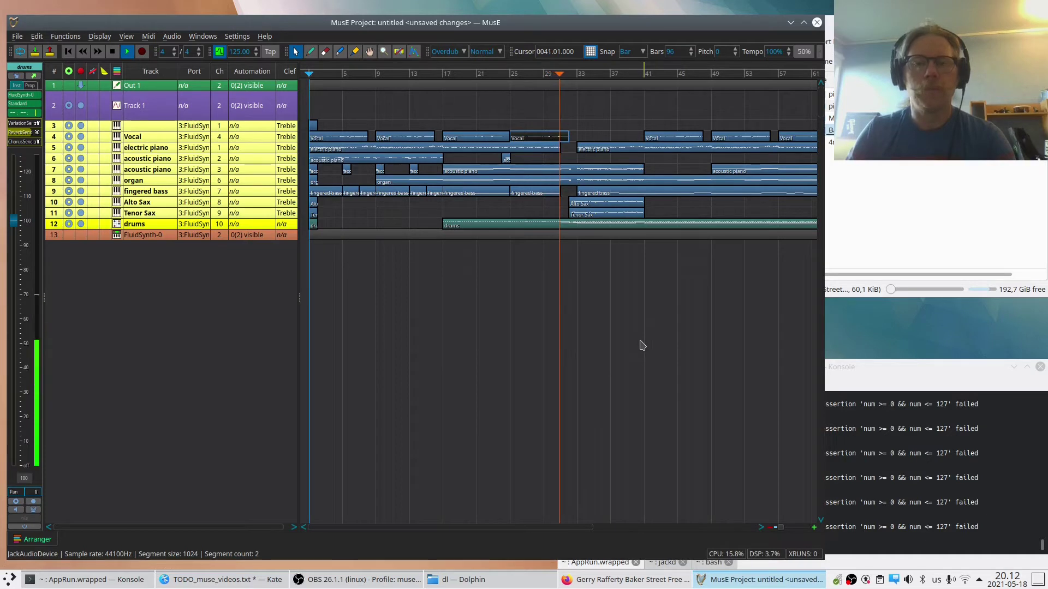
key(space)
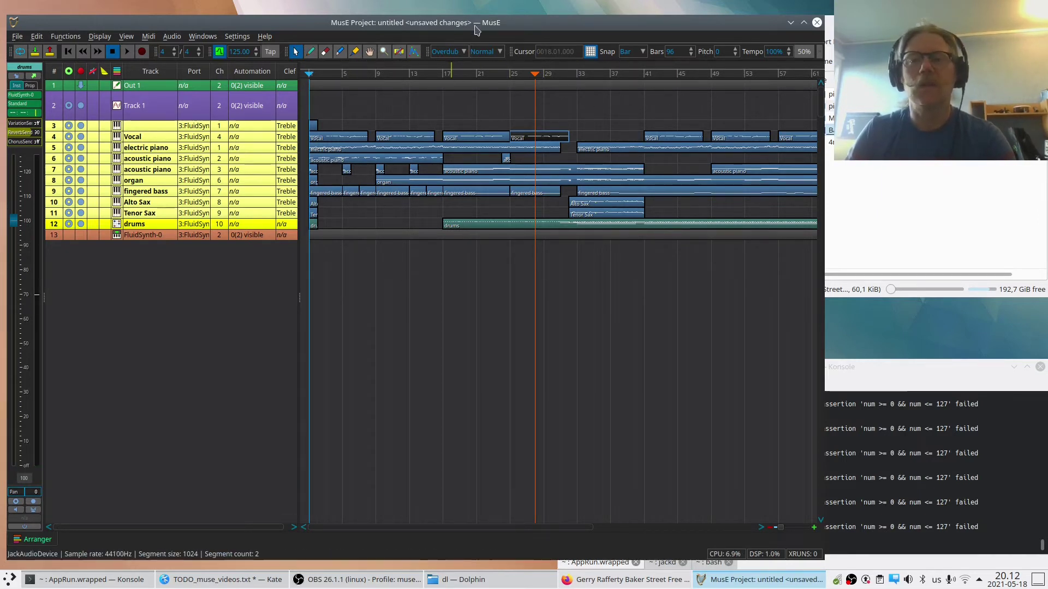
drag(476, 30, 486, 23)
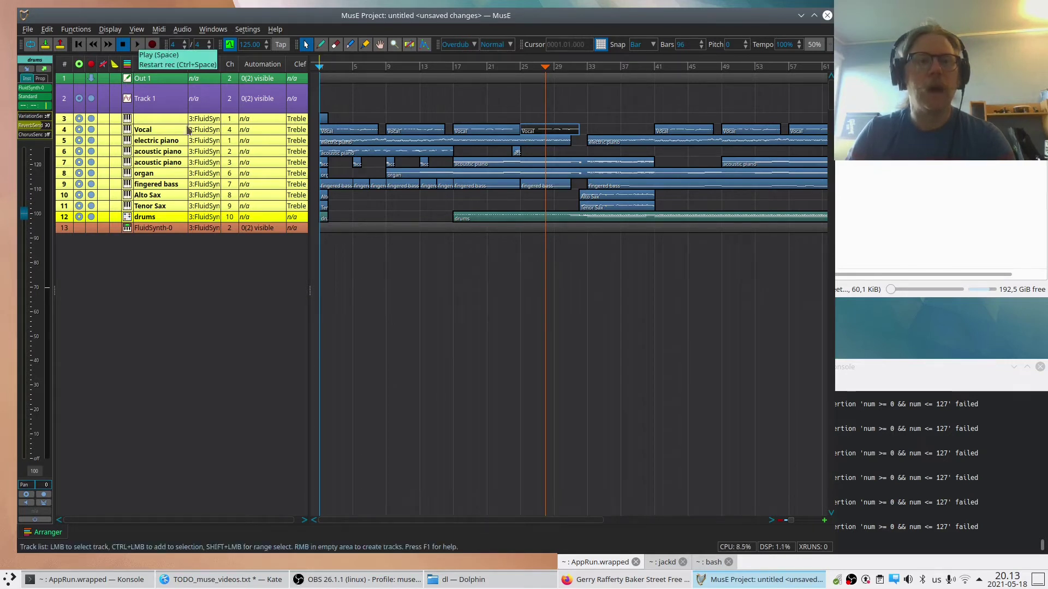
Play the song from bar 28 briefly and stop it, twice.
key(space)
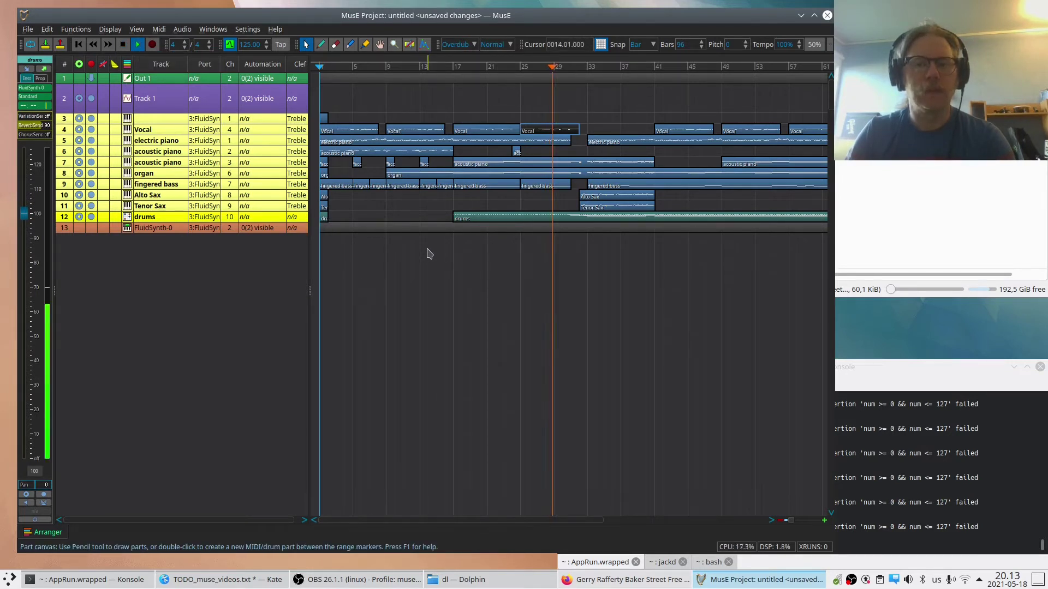
key(space)
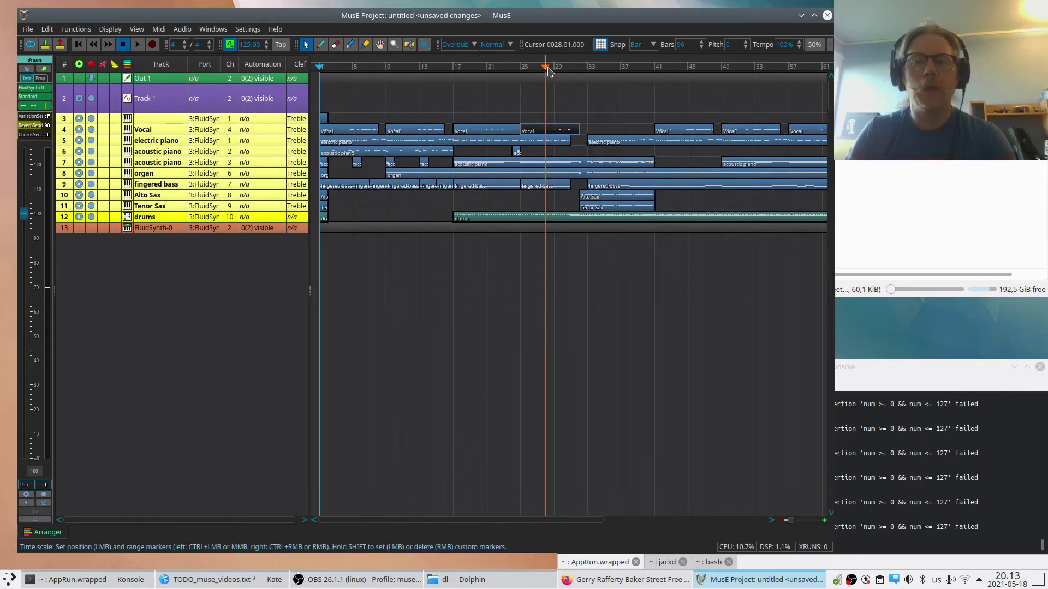
key(space)
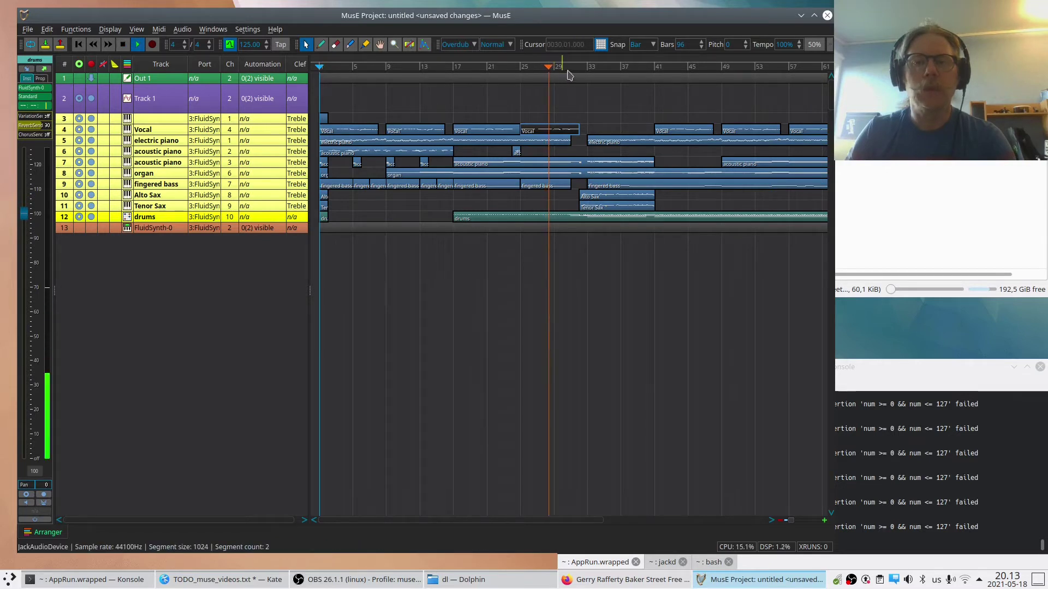
key(space)
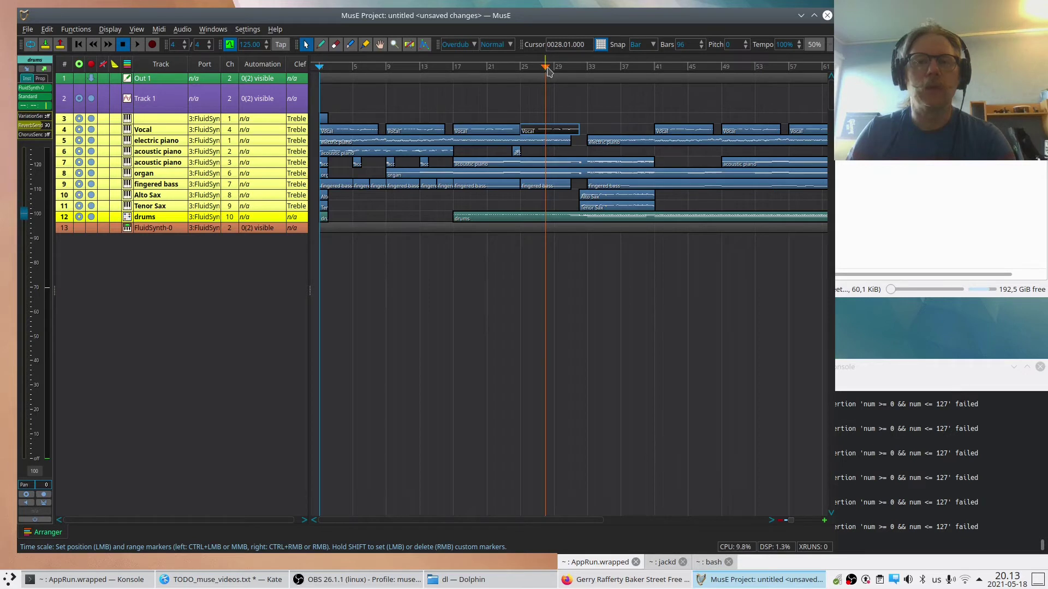
Open the Settings menu, close it without choosing anything, then open it again.
click(248, 30)
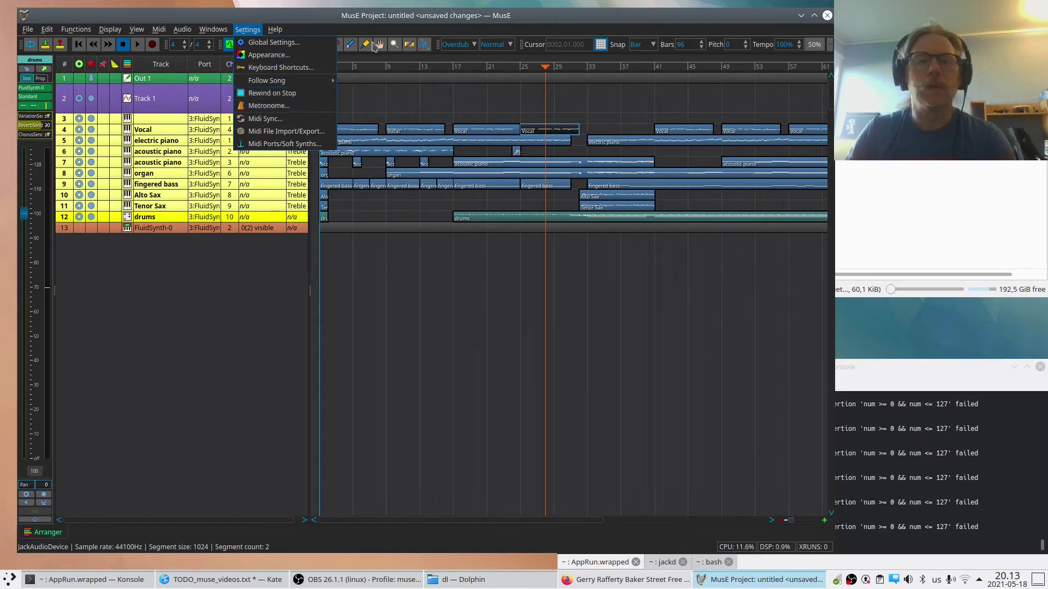
click(423, 20)
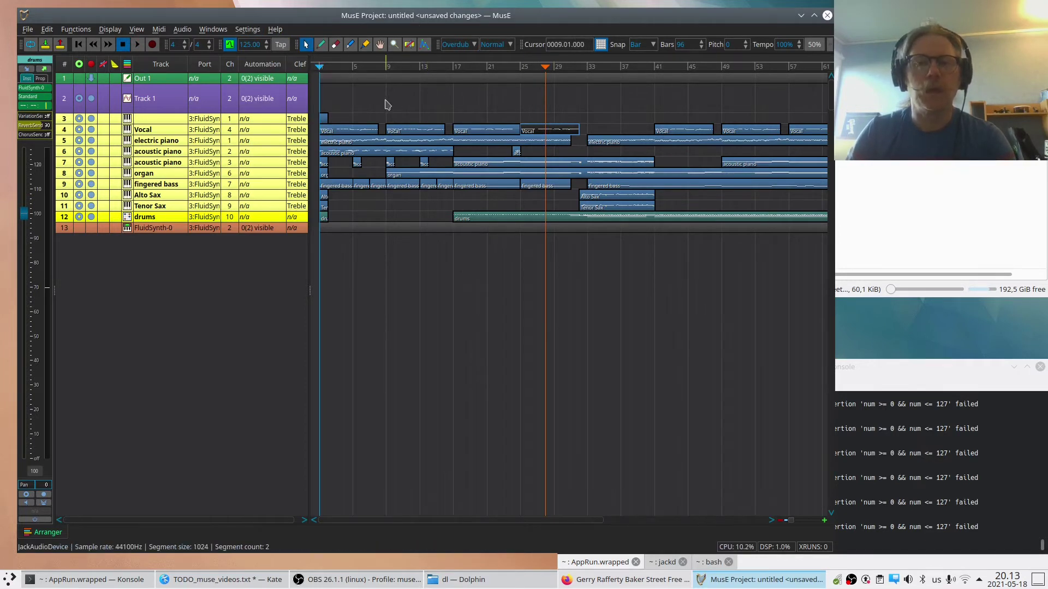
click(259, 25)
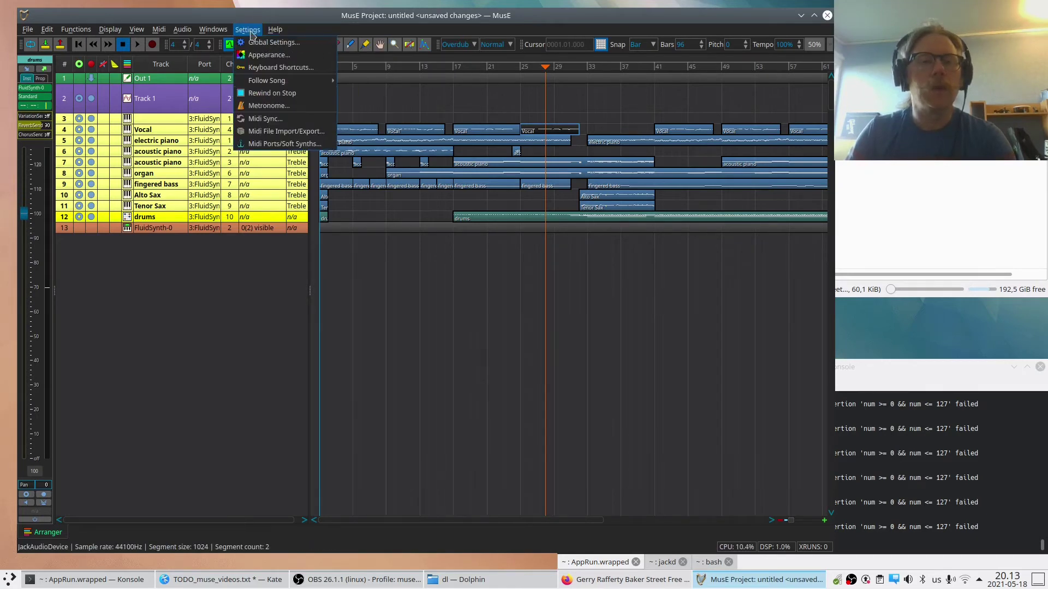
In Keyboard Shortcuts, filter by 'pan' and inspect the Mixer strip pan left (Alt+Left) shortcut.
click(262, 68)
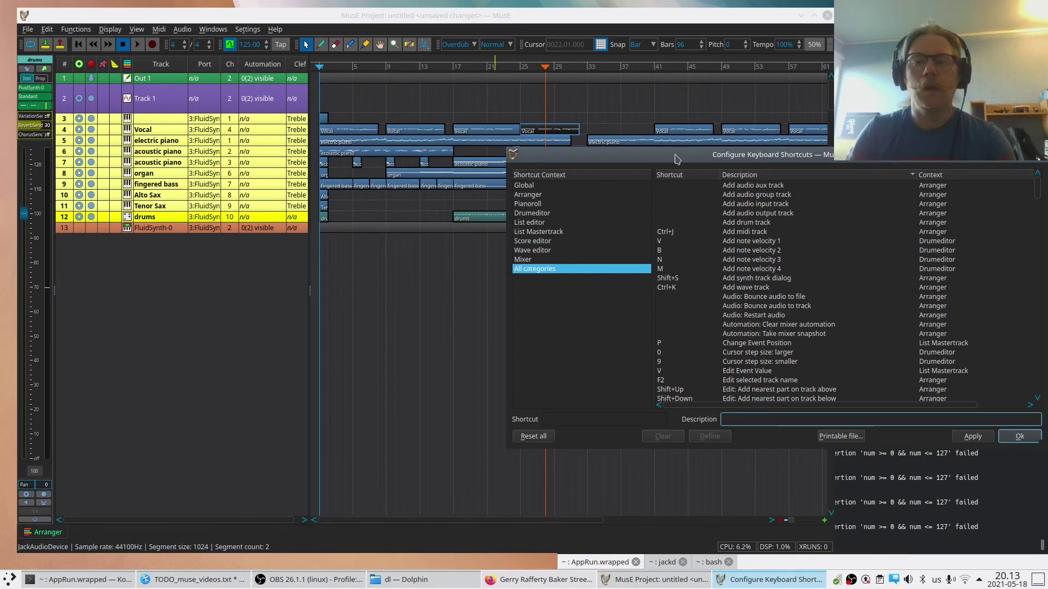
drag(680, 154, 324, 76)
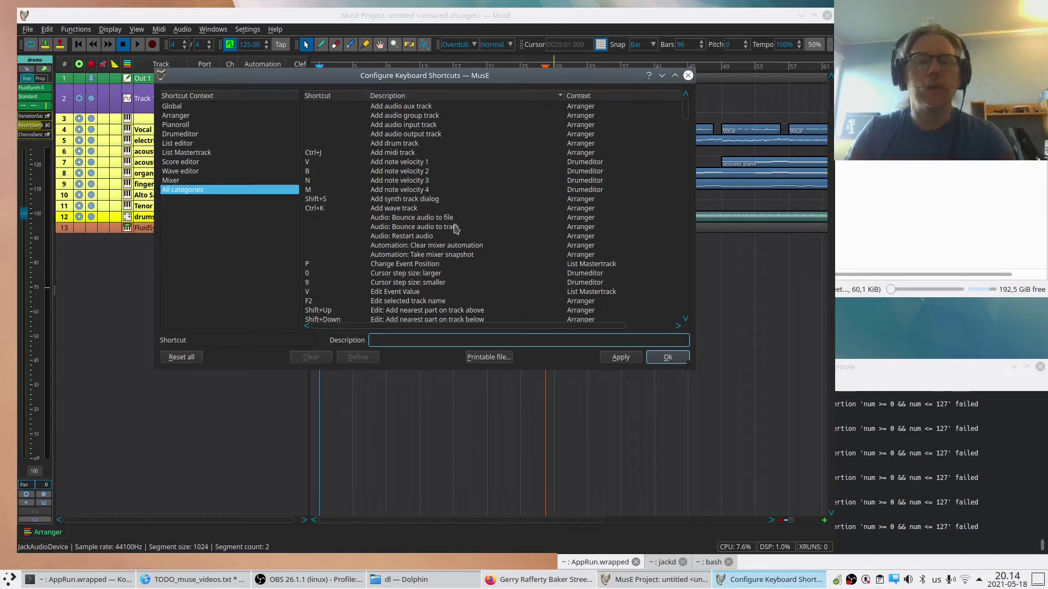
scroll(464, 208, down, 7)
scroll(464, 207, up, 7)
scroll(464, 207, down, 13)
scroll(467, 214, up, 20)
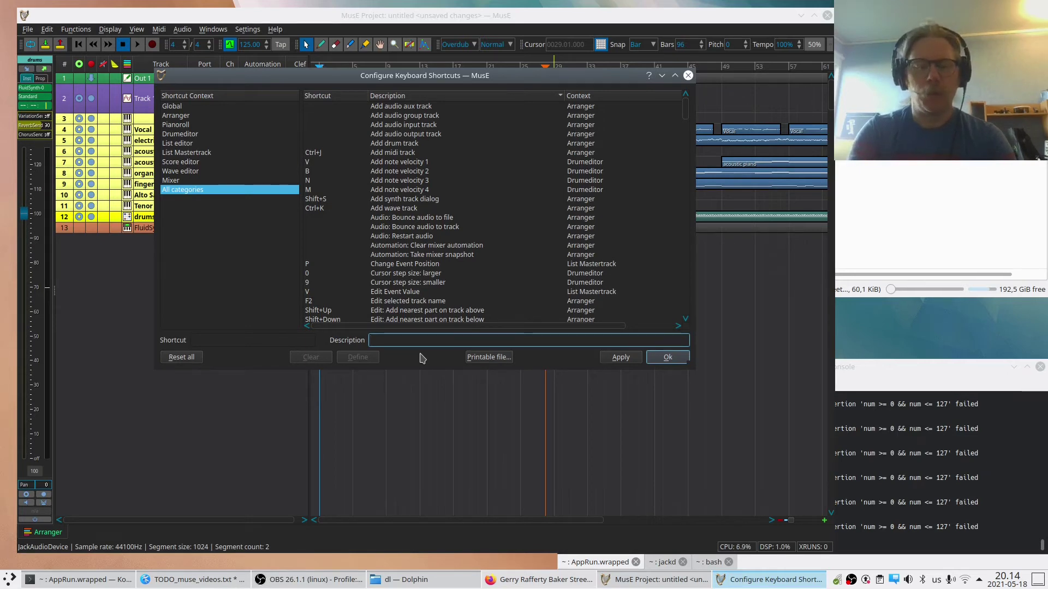
text(pan)
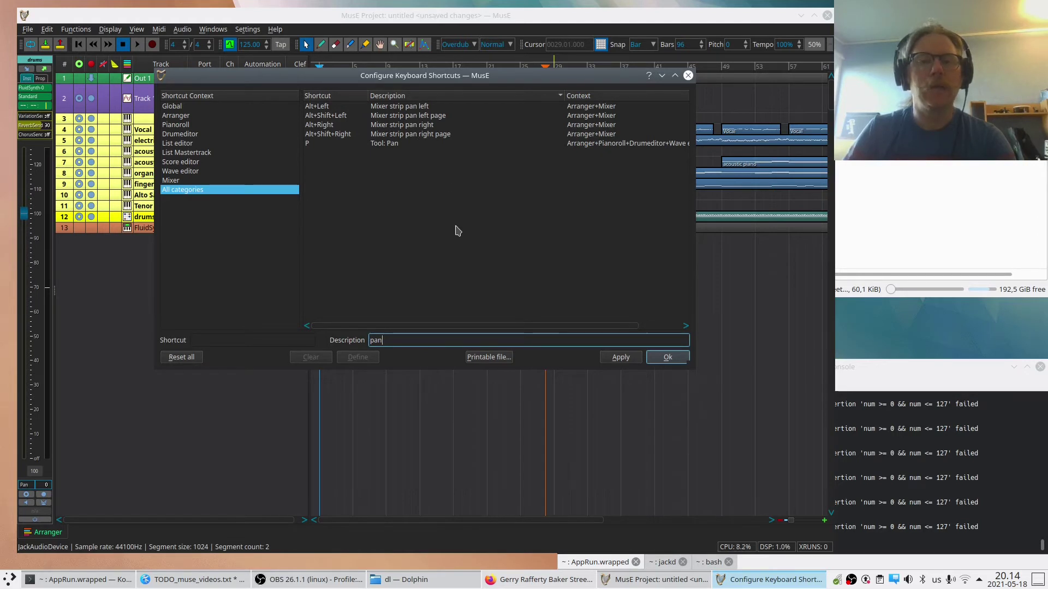
click(326, 107)
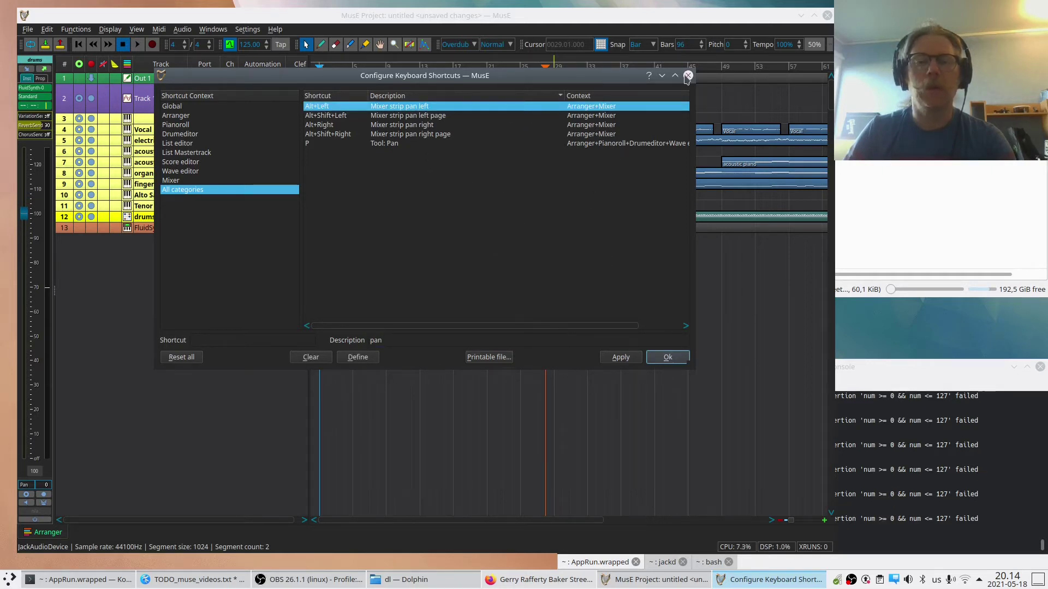
Close the shortcut dialog, select the FluidSynth-0 track, and briefly browse menus via keyboard.
click(687, 76)
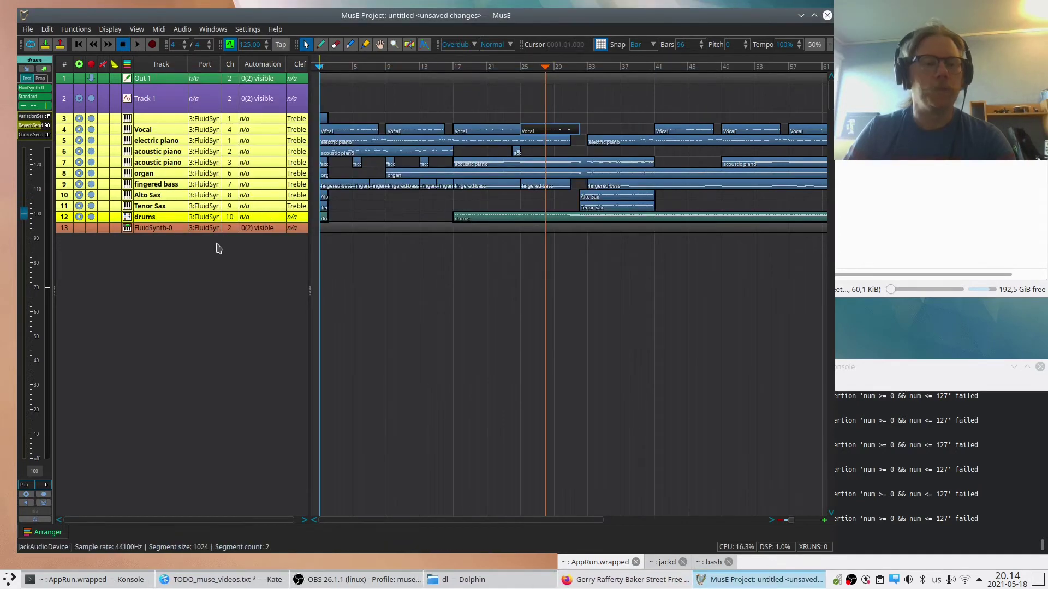
click(165, 228)
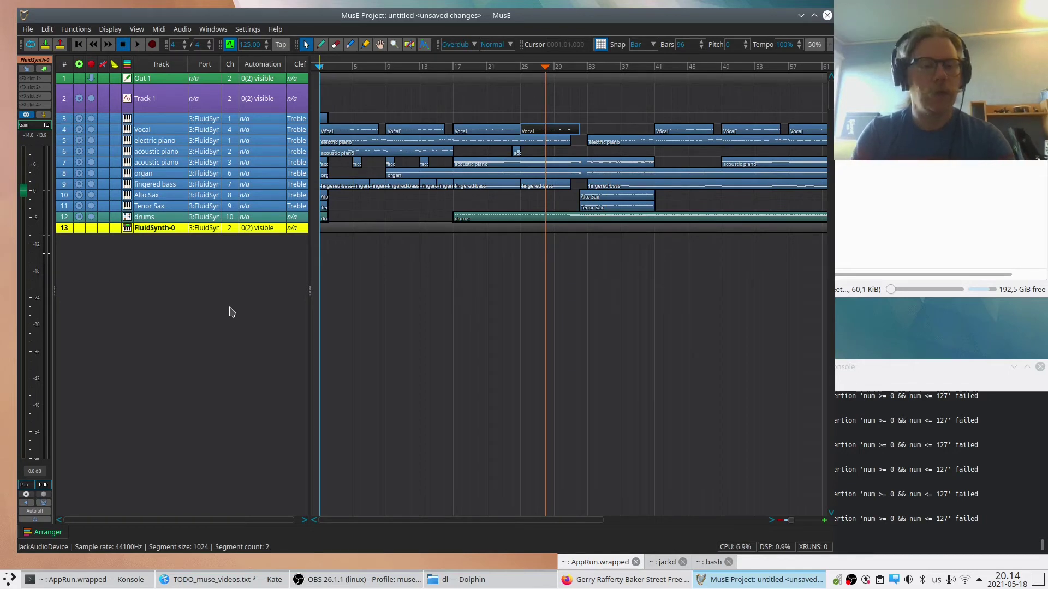
key(alt)
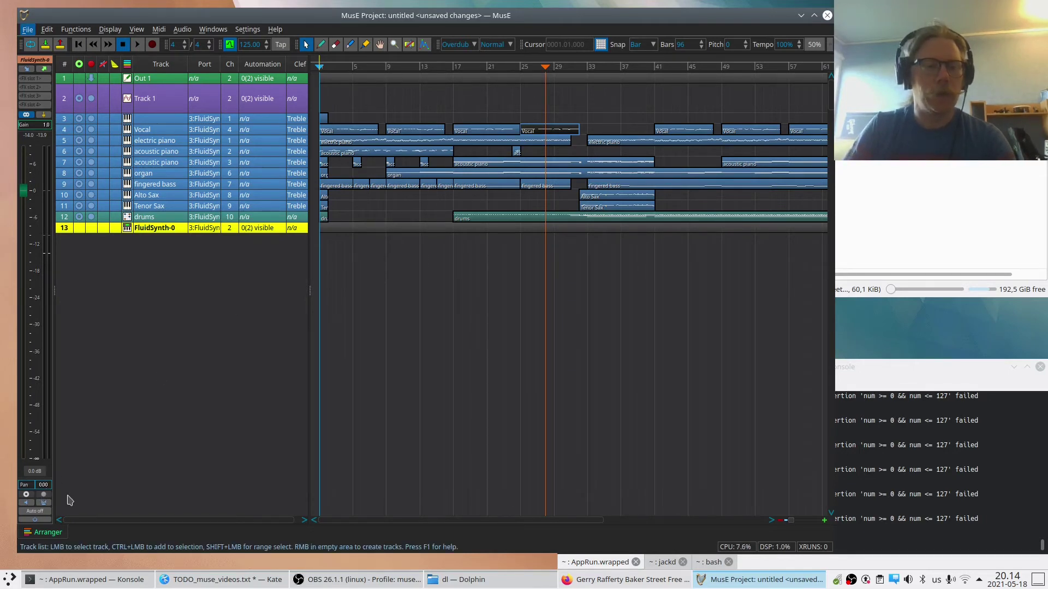
key(Left)
key(Left)
key(Left)
key(Left)
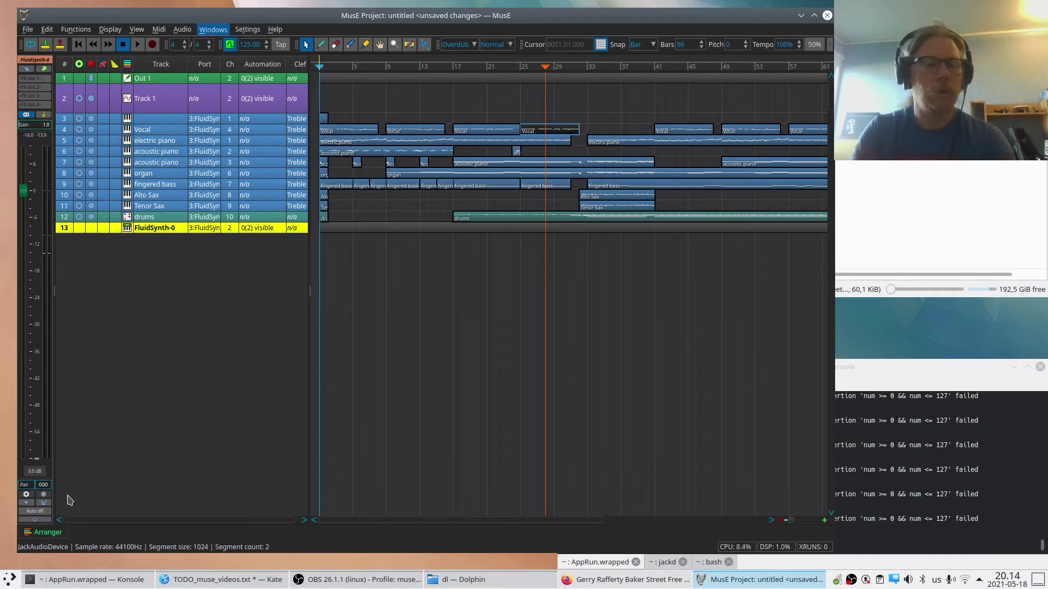
key(Escape)
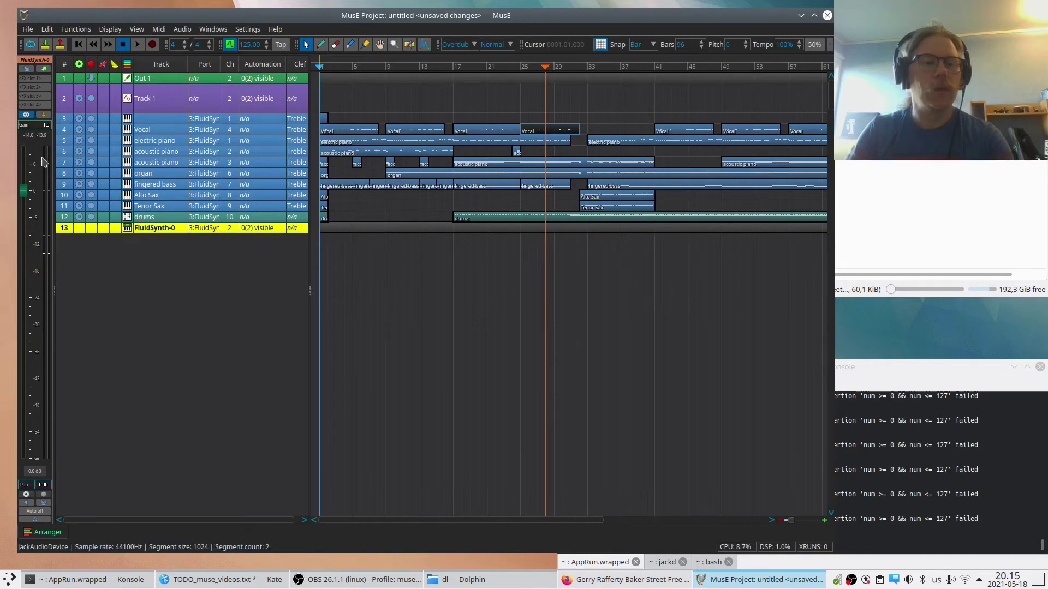
Select the drums and Tenor Sax tracks to view their strips, then open the View menu.
click(156, 217)
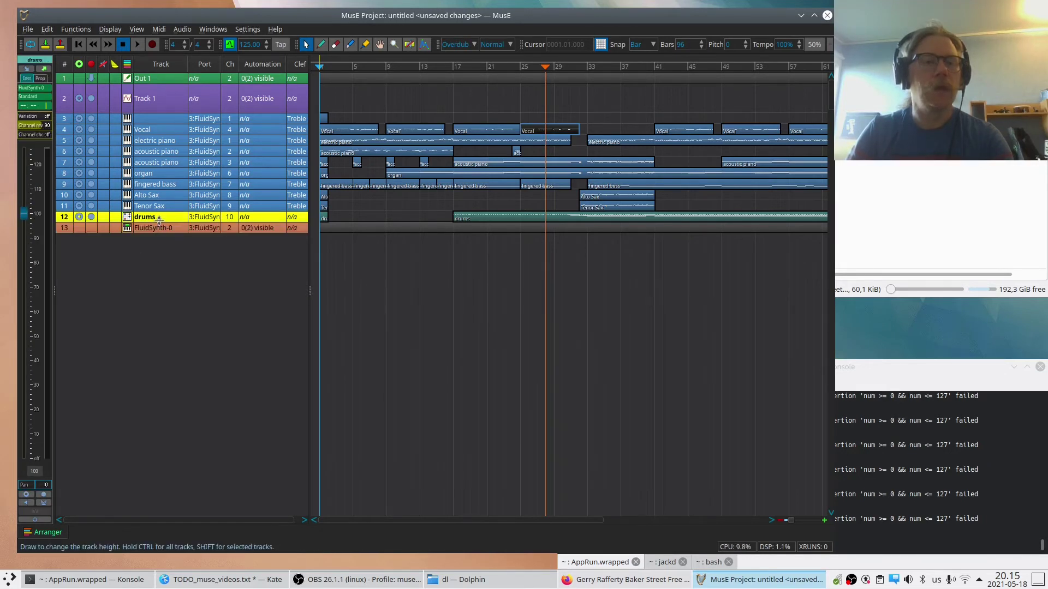
click(151, 208)
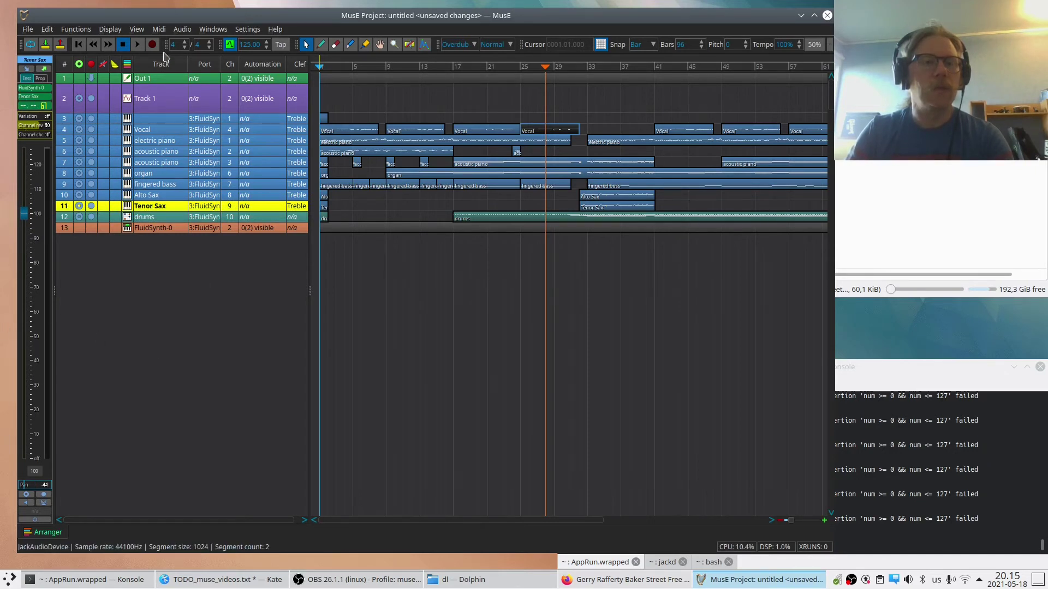
click(137, 31)
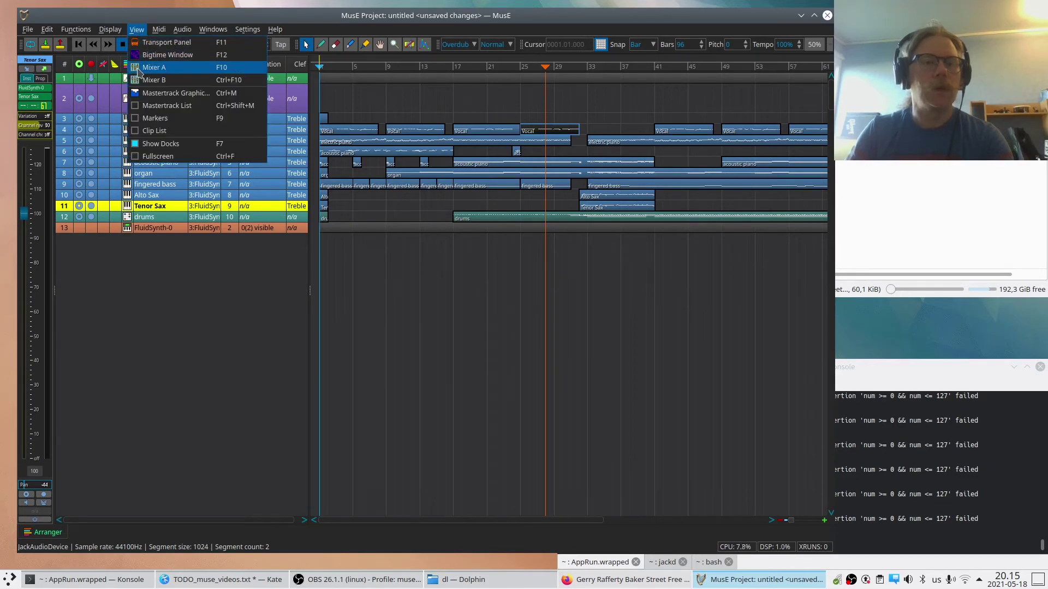
Open Mixer A, raise the Tenor Sax fader slightly to 102, and close the mixer.
click(186, 73)
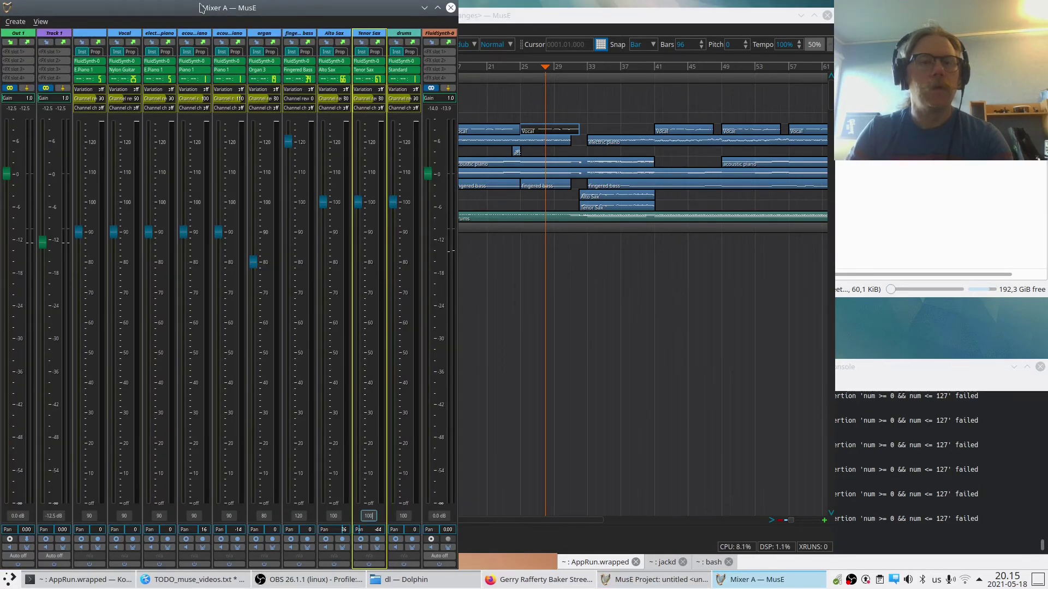
drag(201, 8, 358, 74)
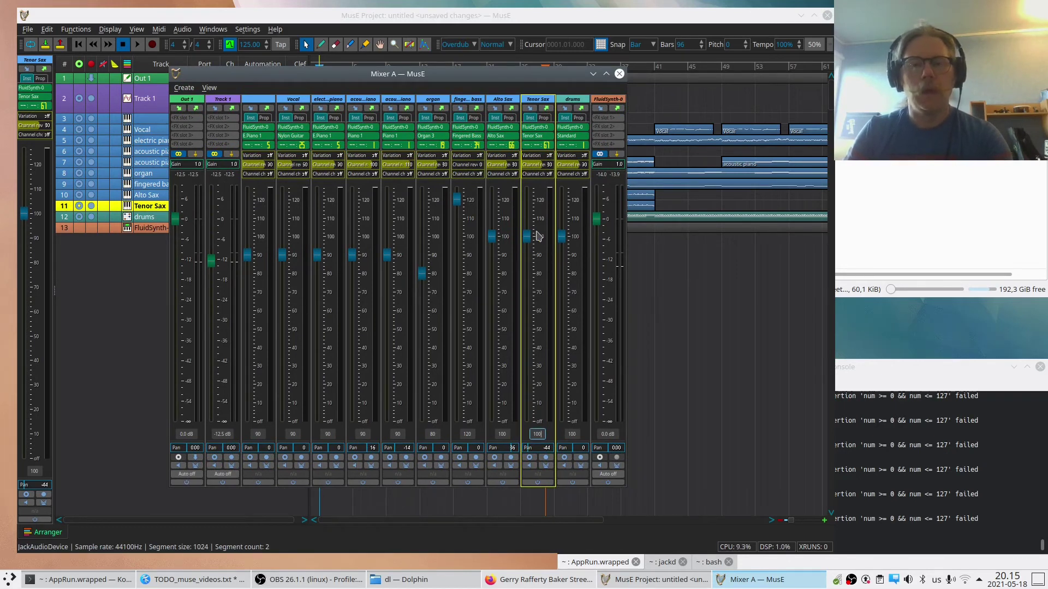
drag(538, 76, 574, 71)
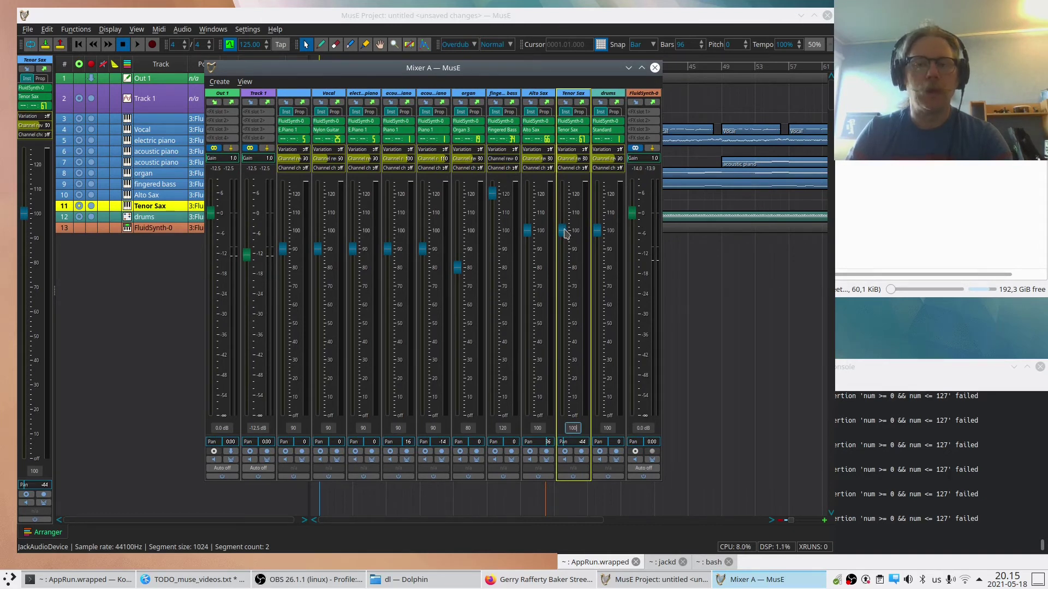
mouse_move(565, 233)
mouse_down()
mouse_move(564, 266)
mouse_move(561, 234)
mouse_up()
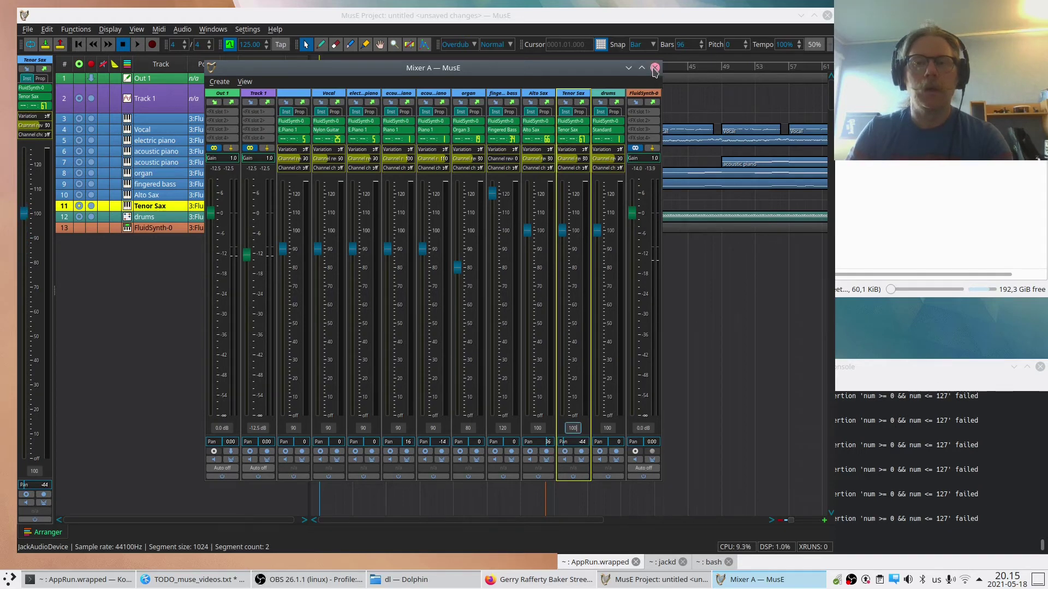
click(654, 68)
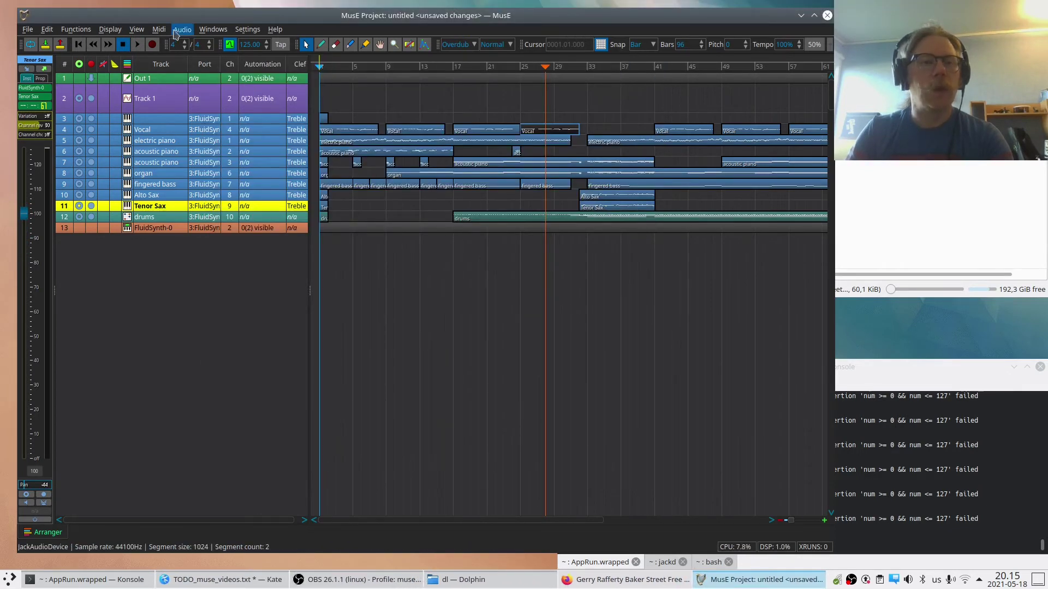
click(137, 30)
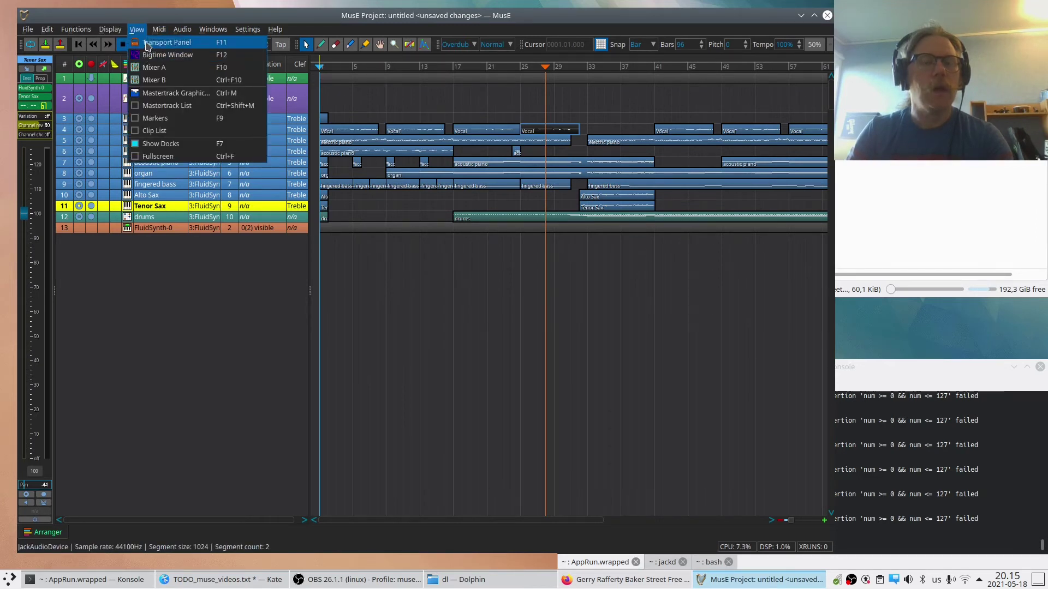
click(146, 44)
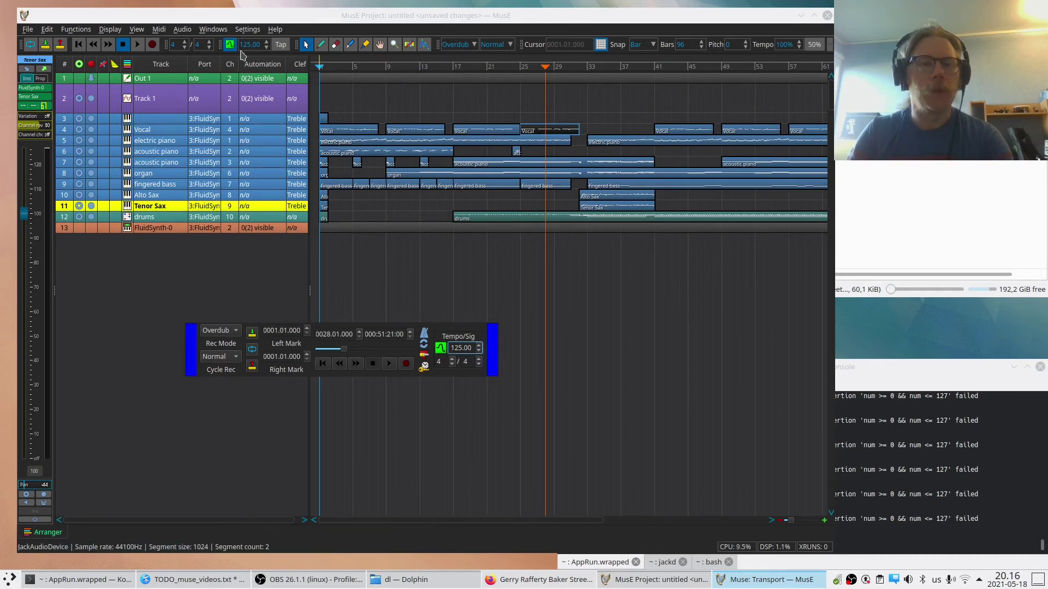
click(137, 31)
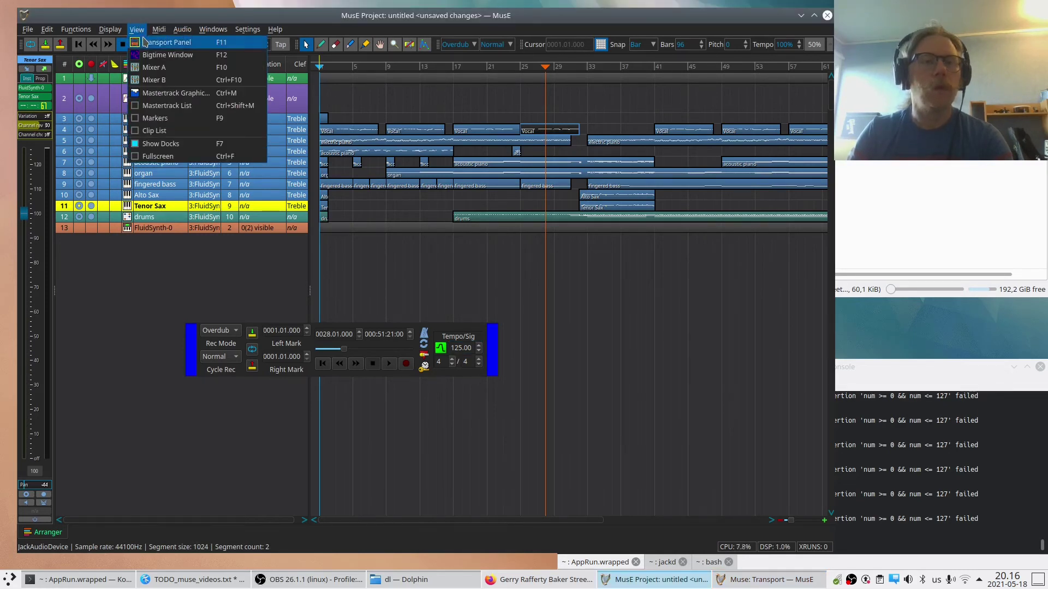
click(146, 42)
click(138, 31)
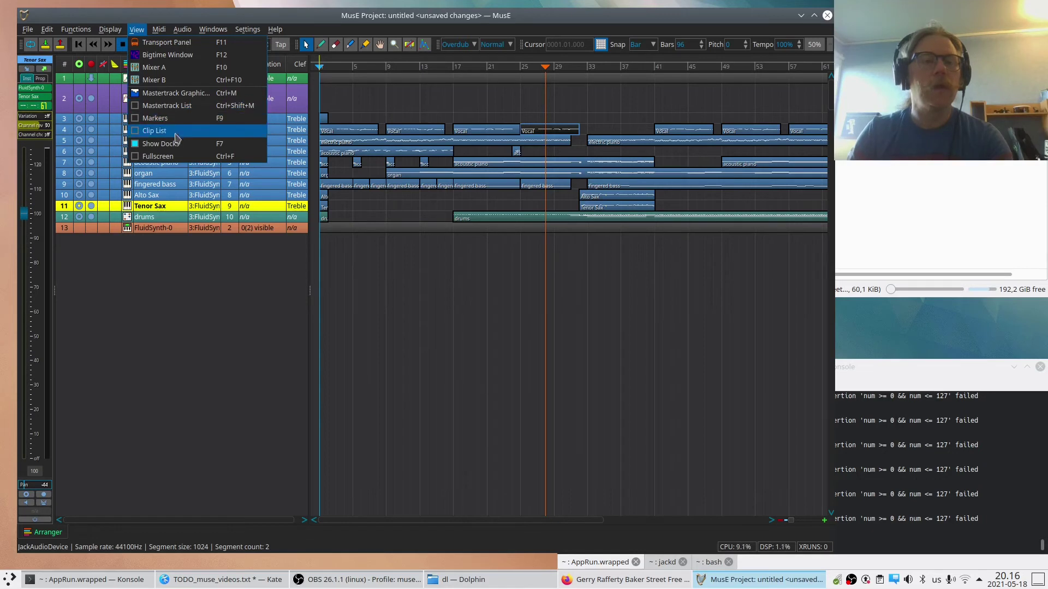
Dismiss the open menu, move the play position to bar 3, and delete all parts.
click(172, 21)
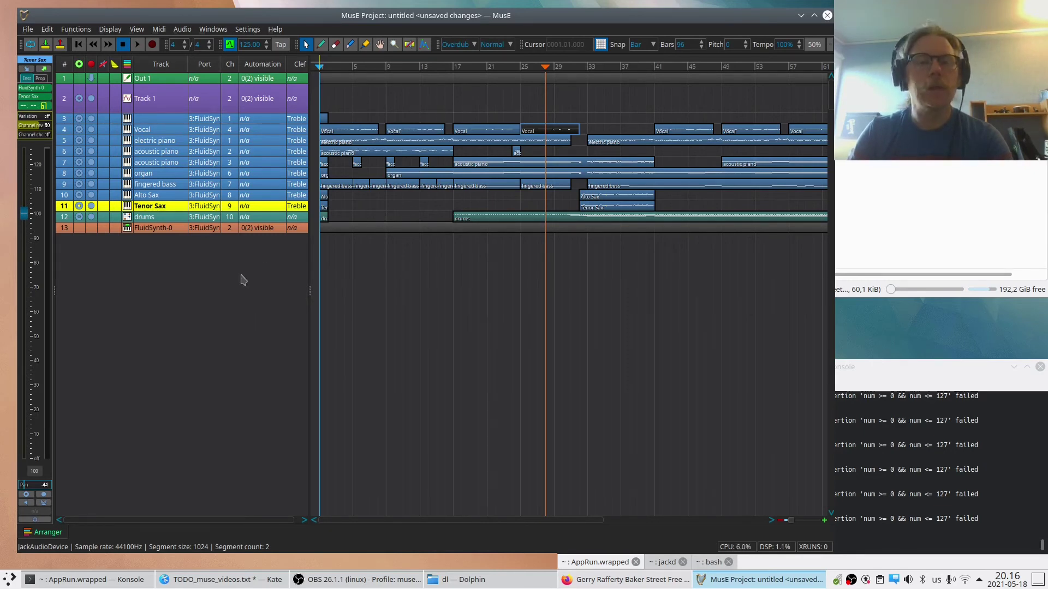
click(337, 66)
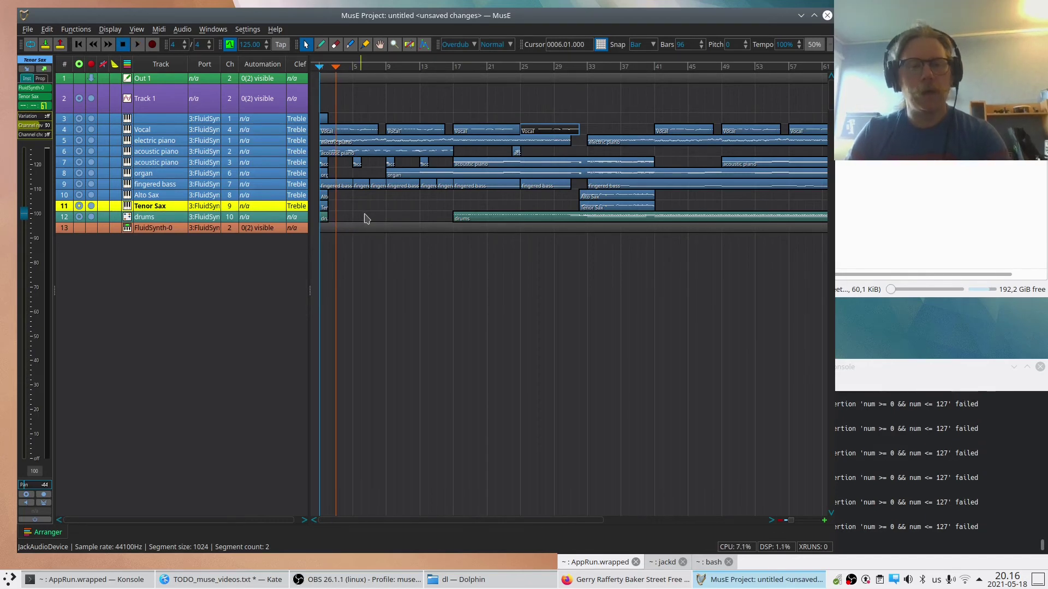
key(ctrl+a)
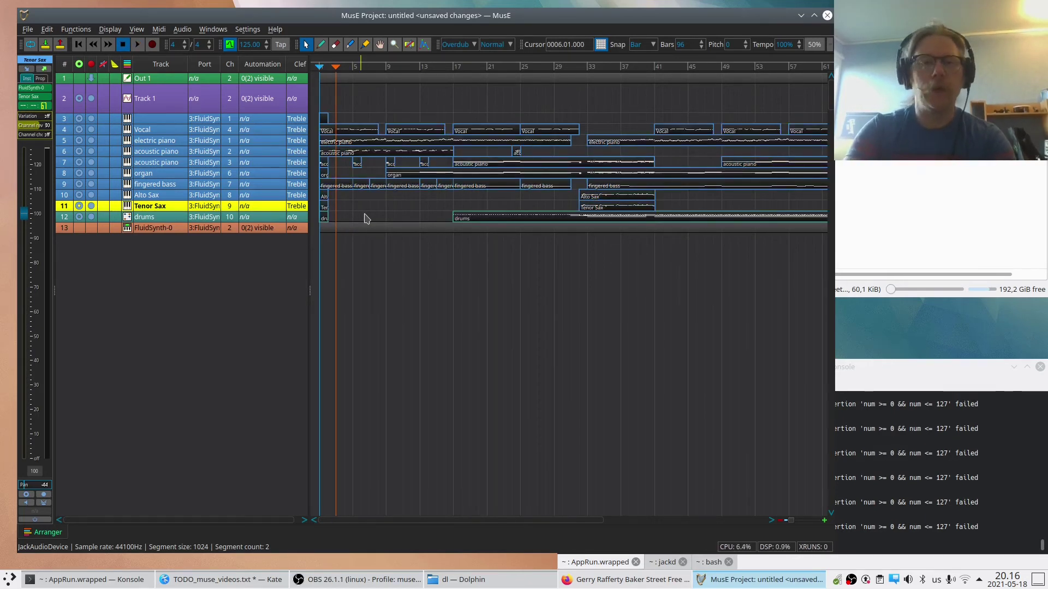
key(Delete)
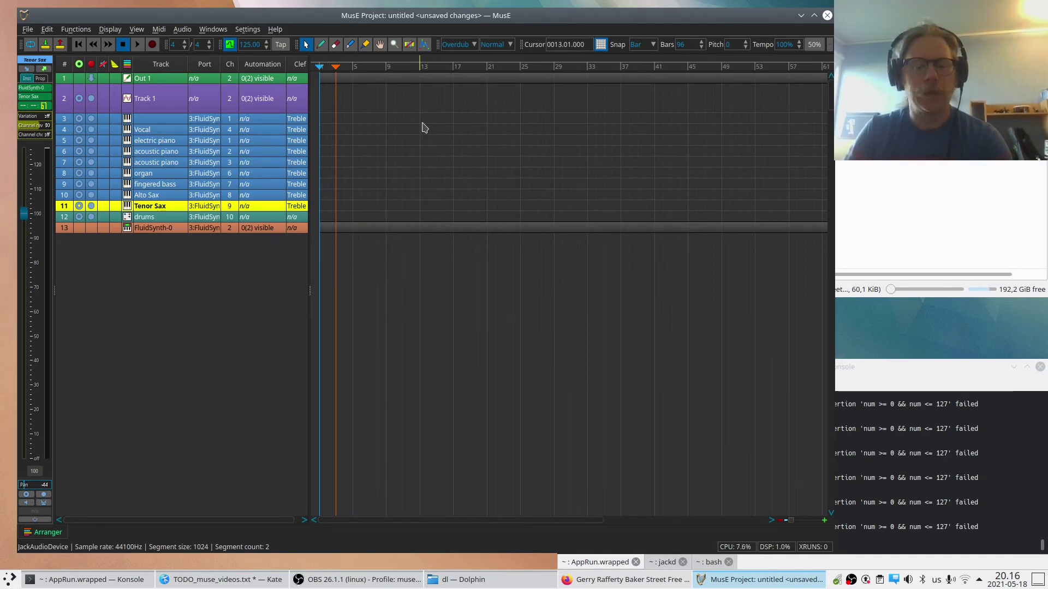
Undo the deletion, then delete all the parts again.
key(ctrl+z)
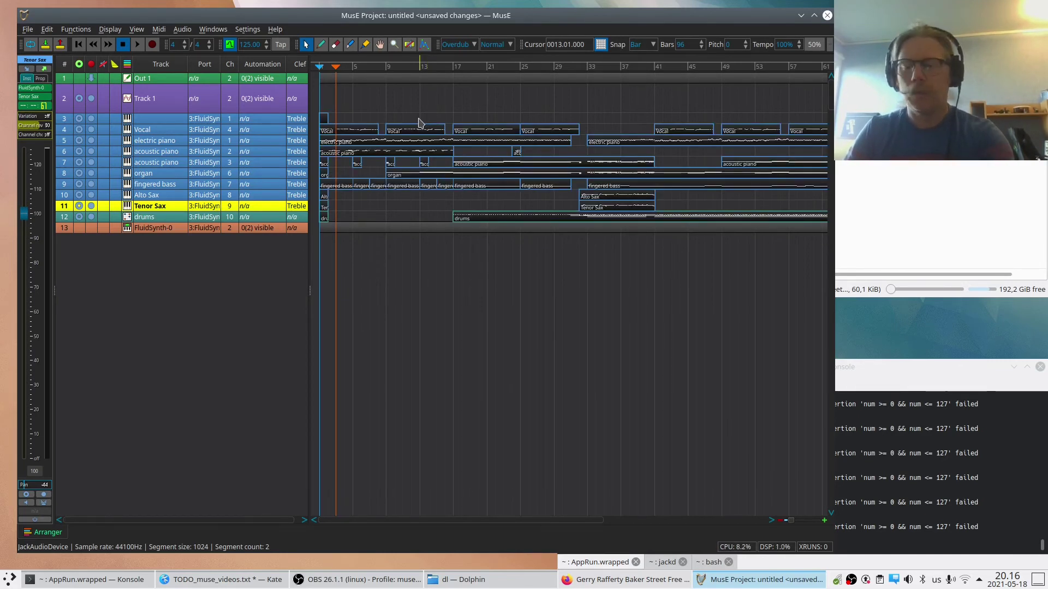
key(Delete)
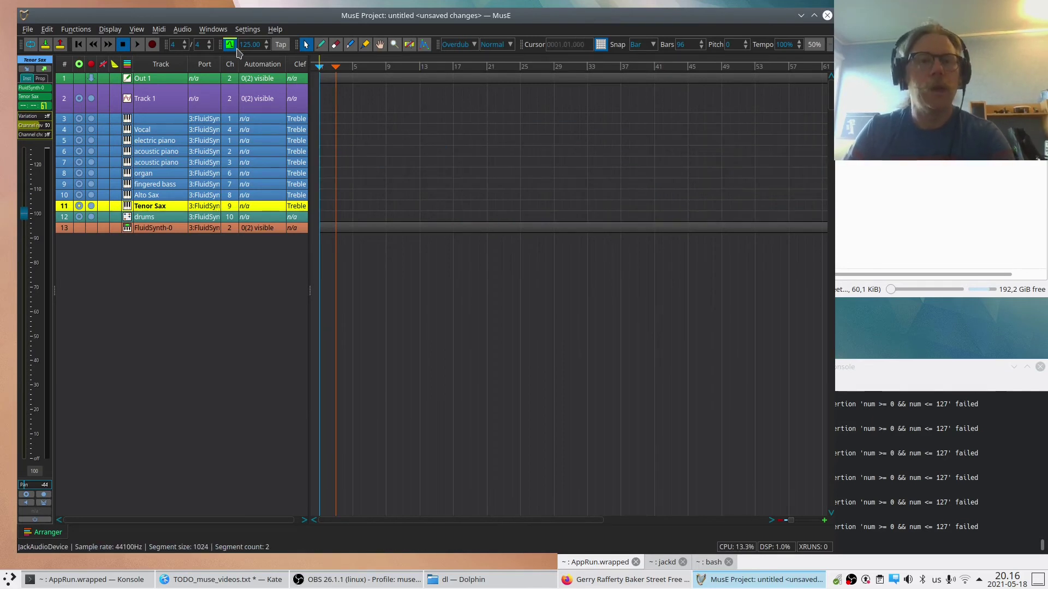
click(247, 30)
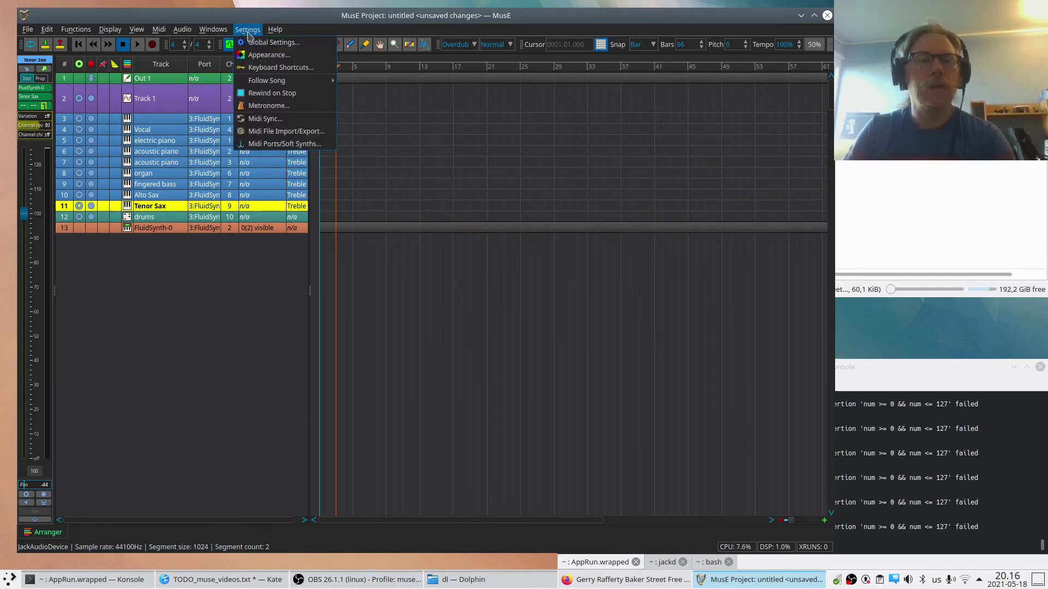
Open Settings > Metronome, review the Audio tab (beep on, volume 73), then the MIDI tab.
click(268, 107)
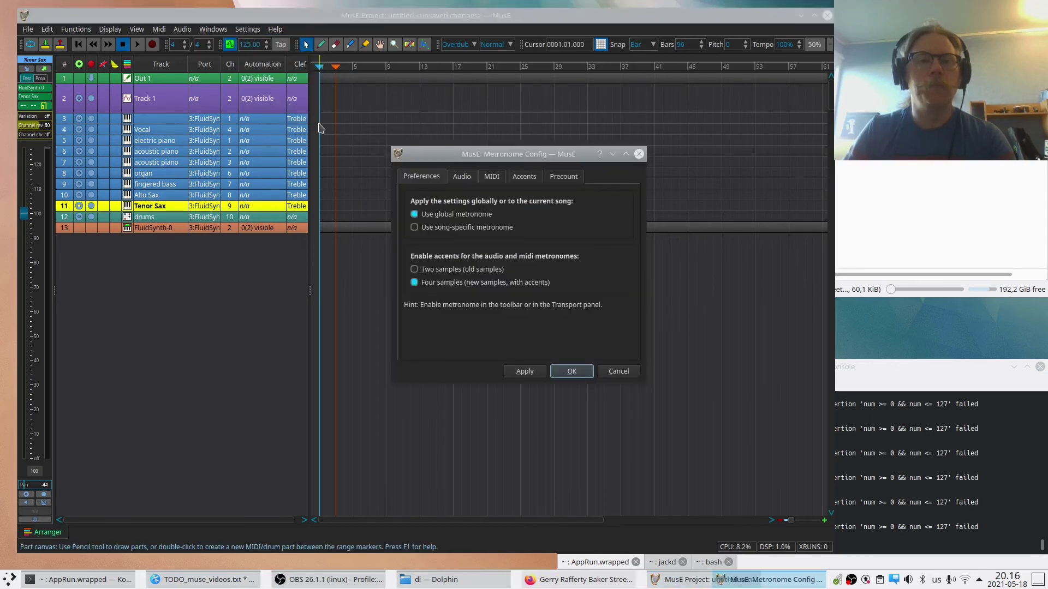
click(462, 177)
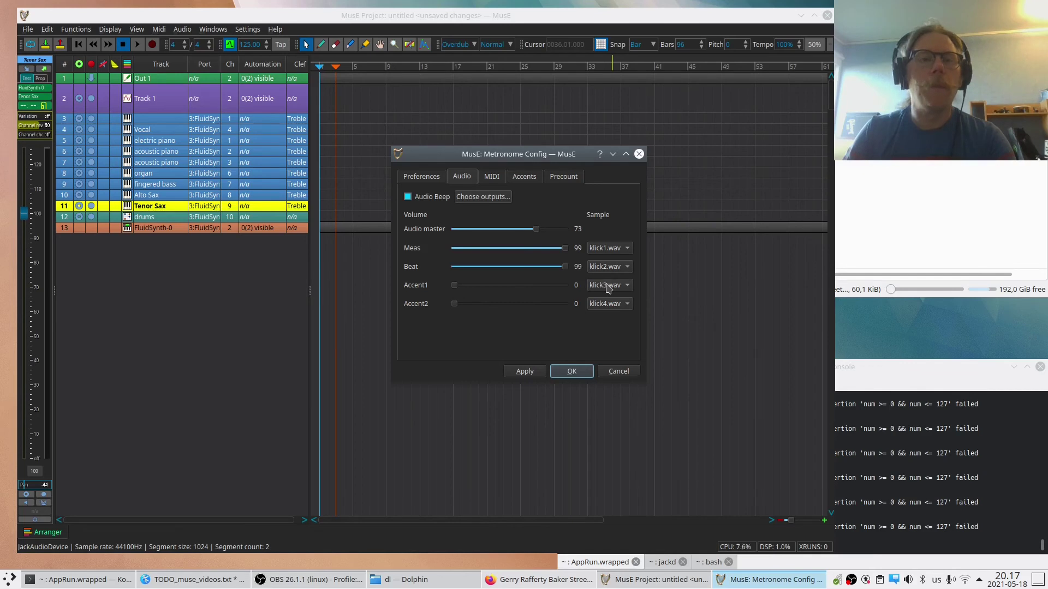
drag(551, 156, 517, 107)
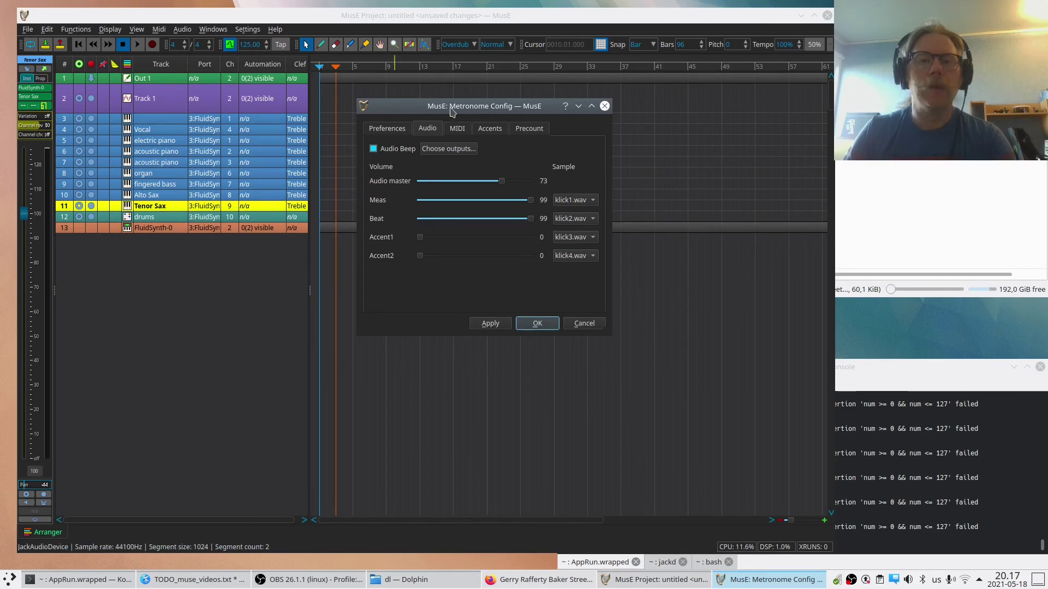
drag(454, 113, 426, 148)
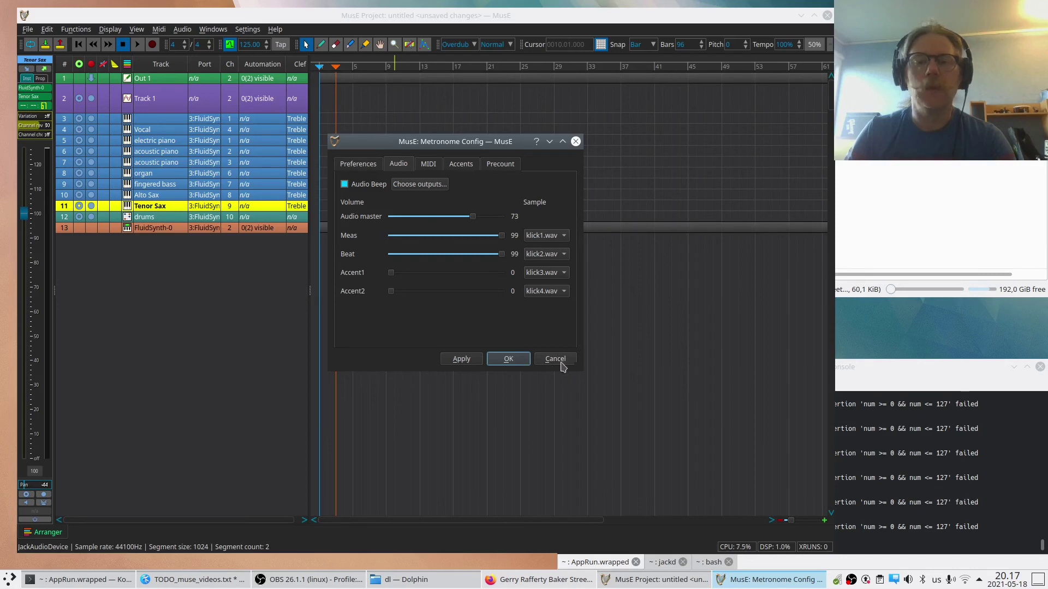
click(426, 164)
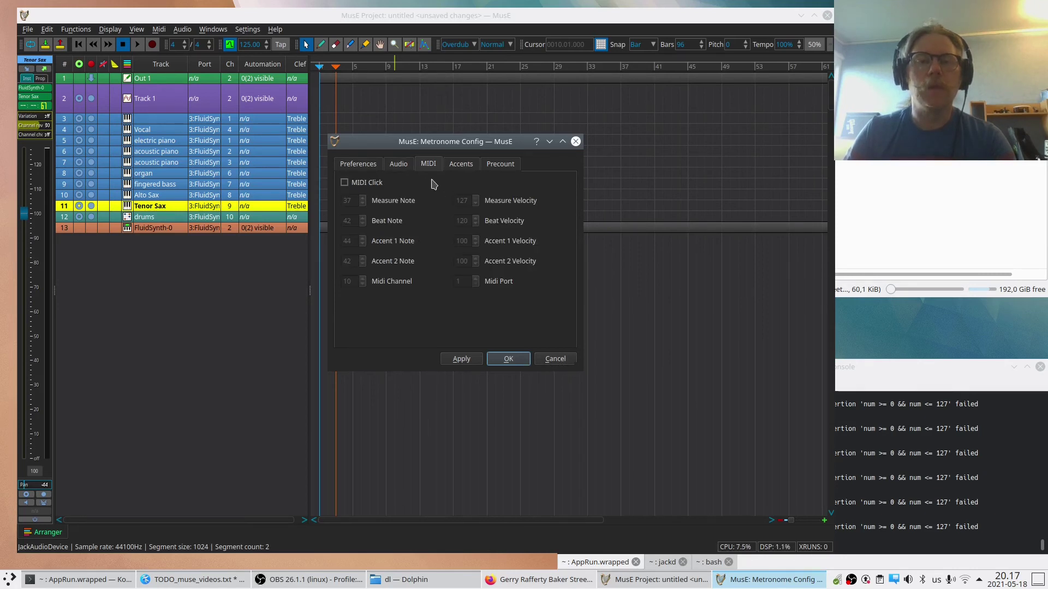
Tick MIDI Click, return to the Audio tab, and cancel the Metronome Config dialog.
click(371, 182)
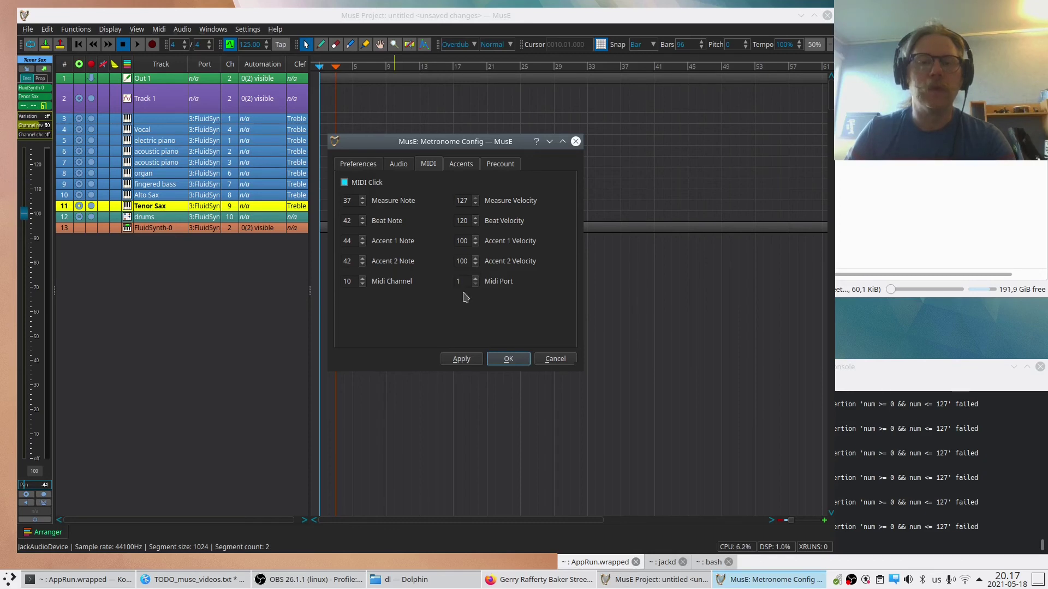
drag(444, 146, 459, 125)
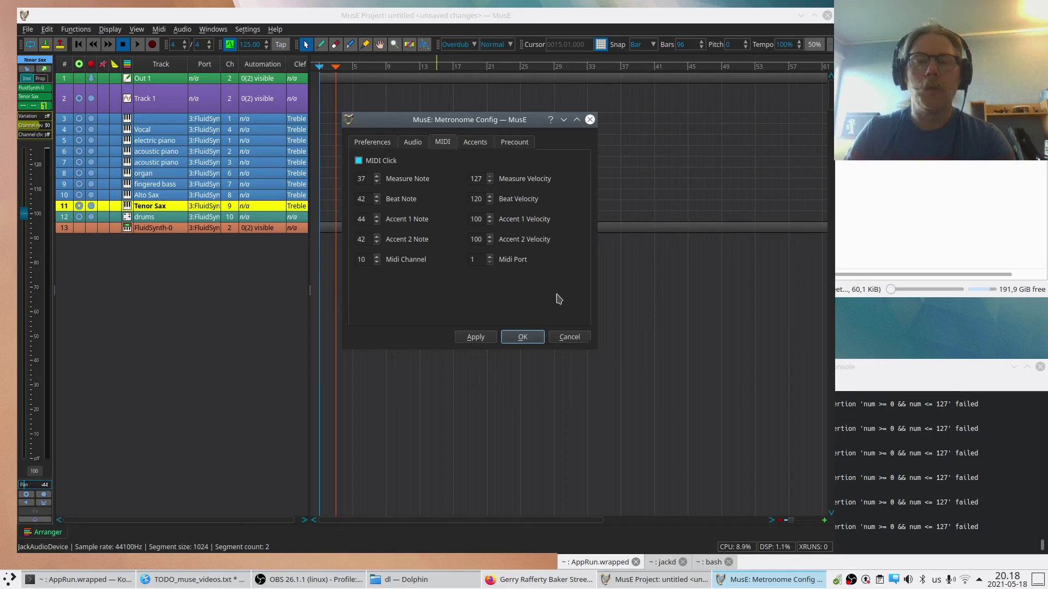
click(413, 144)
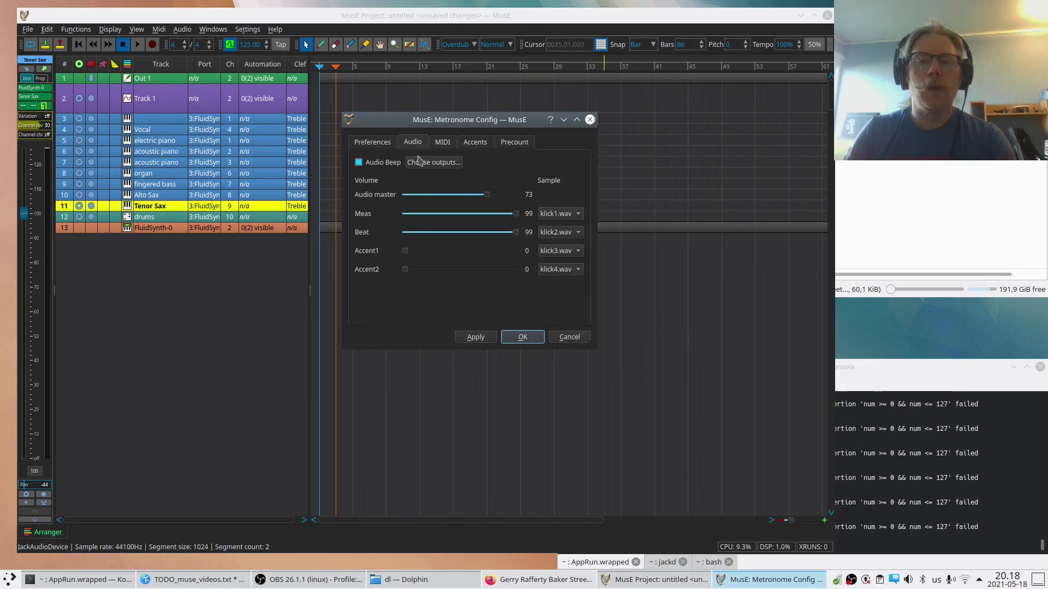
click(569, 338)
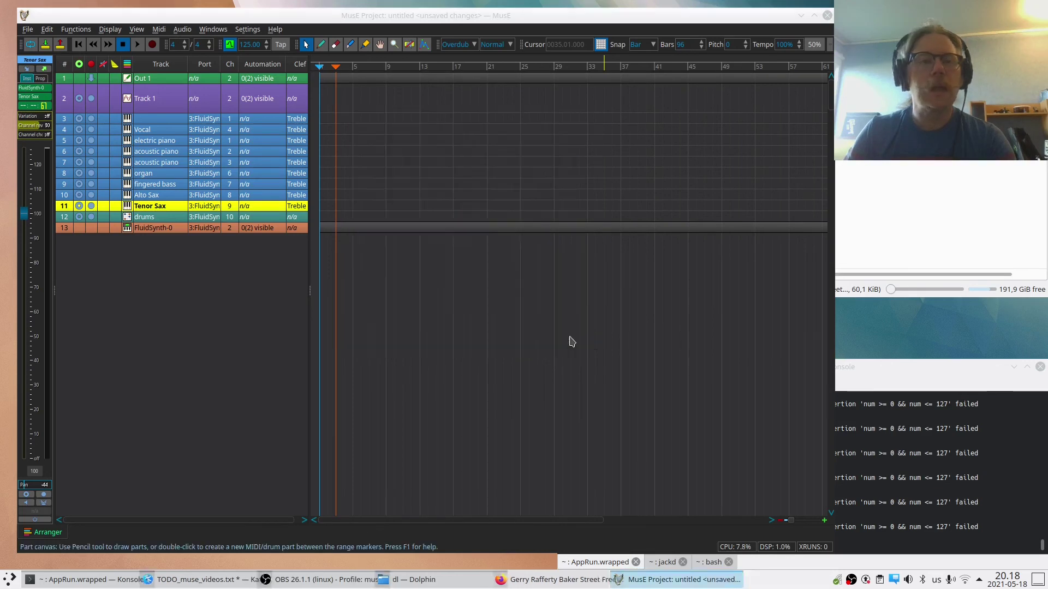
Enable the Metronome toolbar from the toolbar area's context menu.
right_click(294, 47)
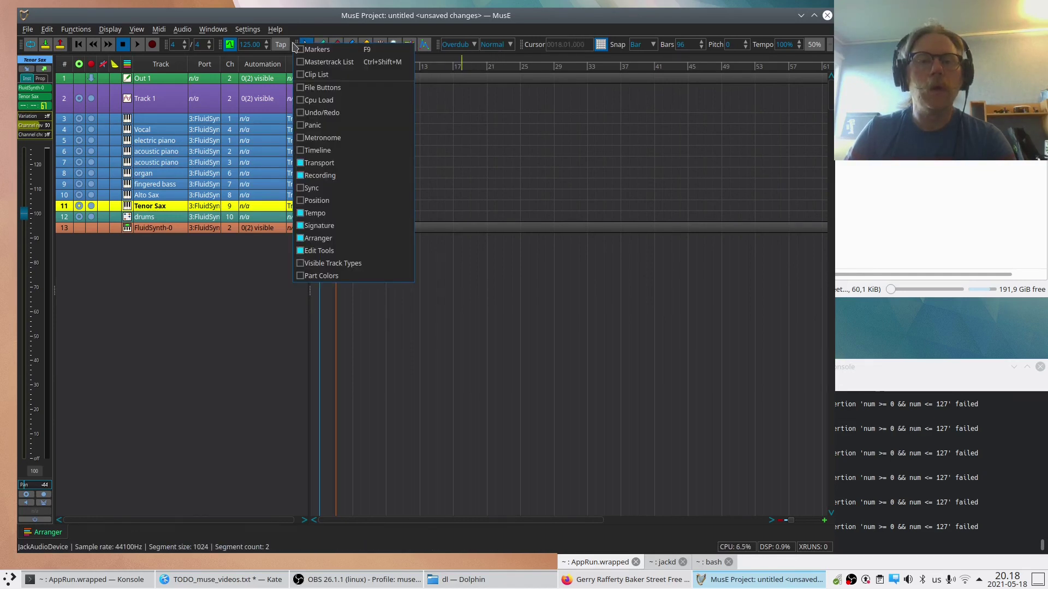
click(311, 137)
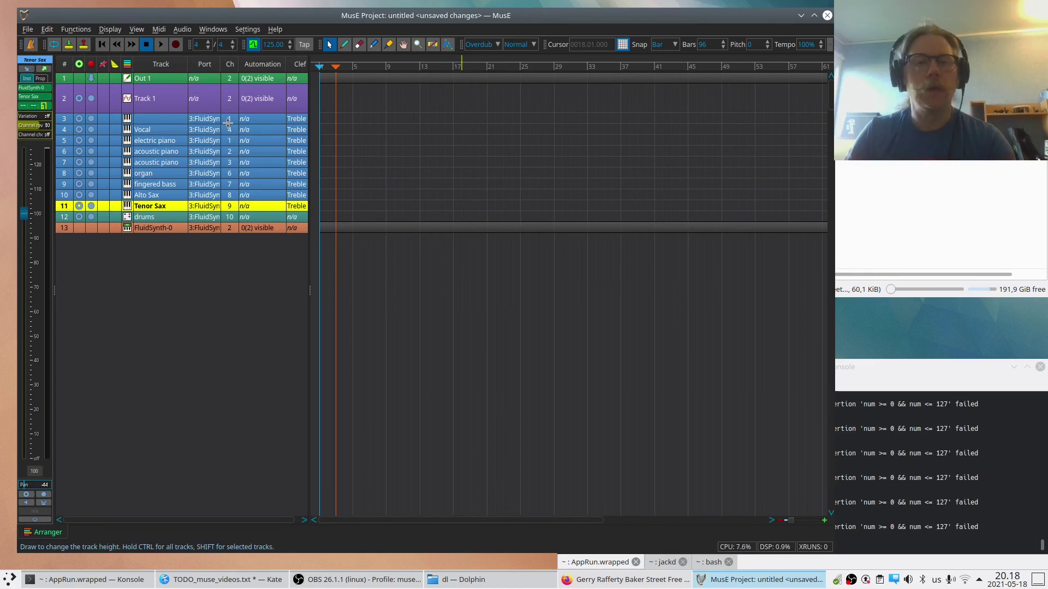
key(space)
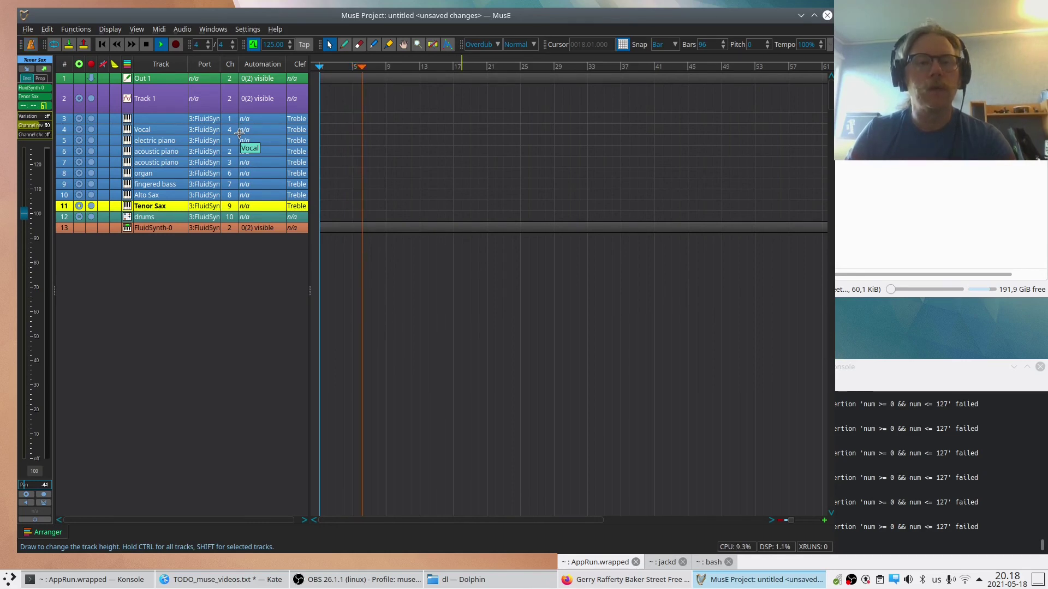
key(space)
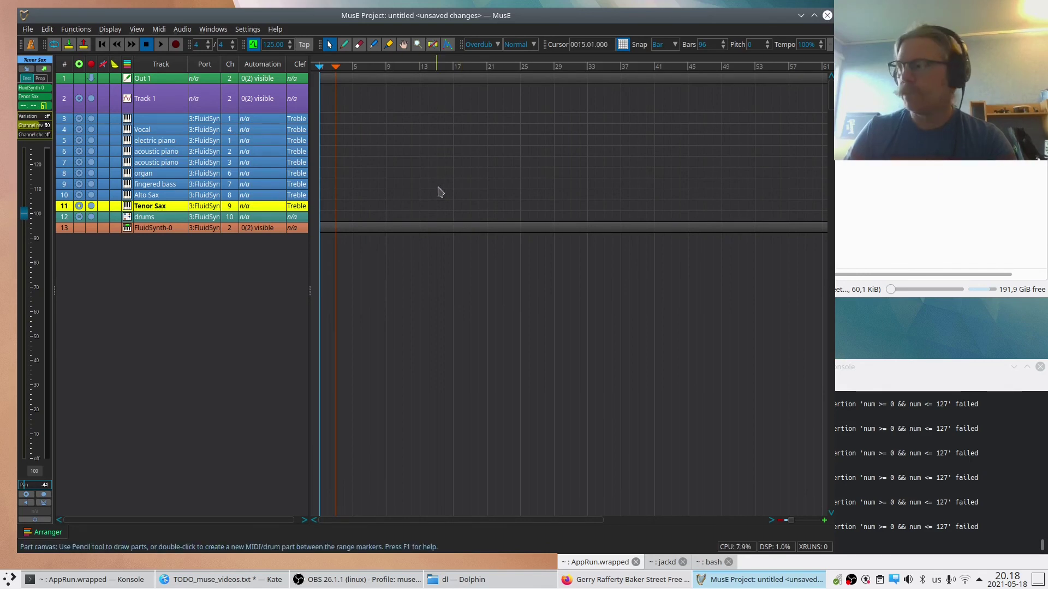